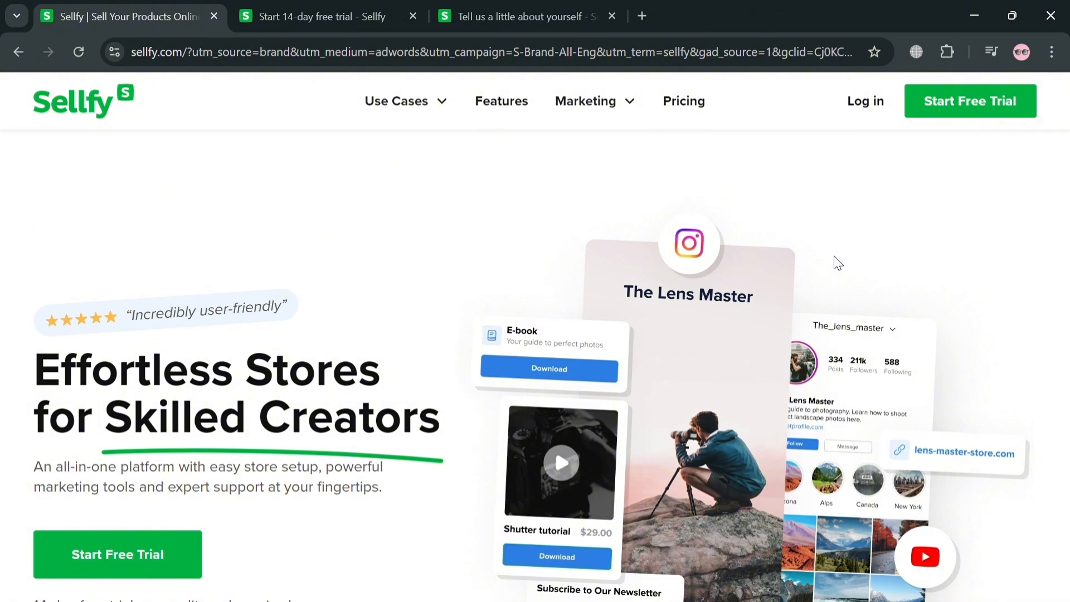
- Look through the Sellfy homepage's introduction, featured creators and All-in-one Creator Platform feature cards
scroll(837, 262, down, 8)
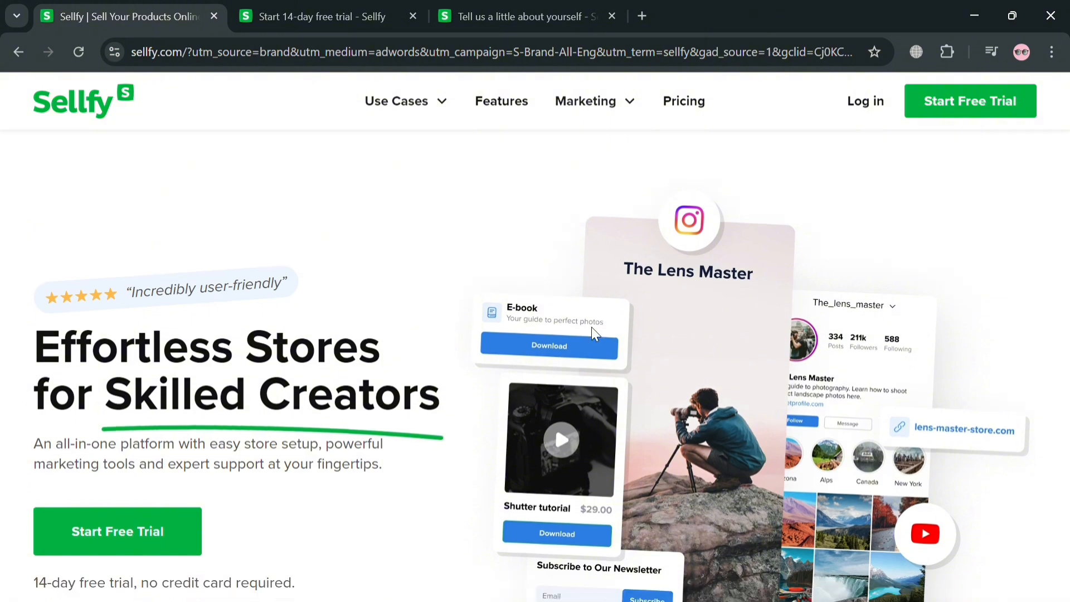
scroll(601, 276, down, 5)
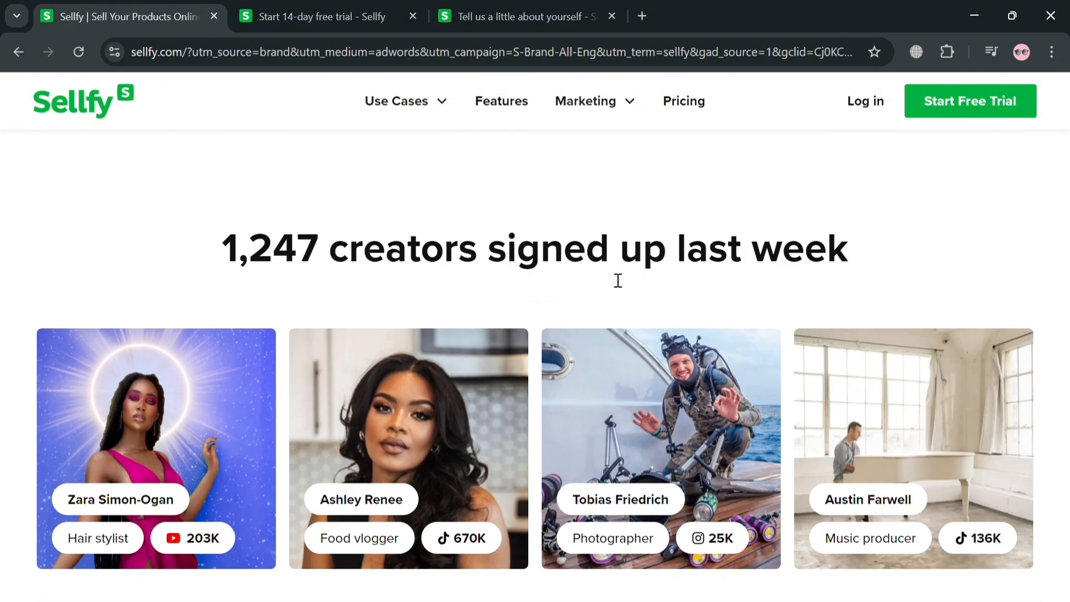
scroll(553, 234, down, 5)
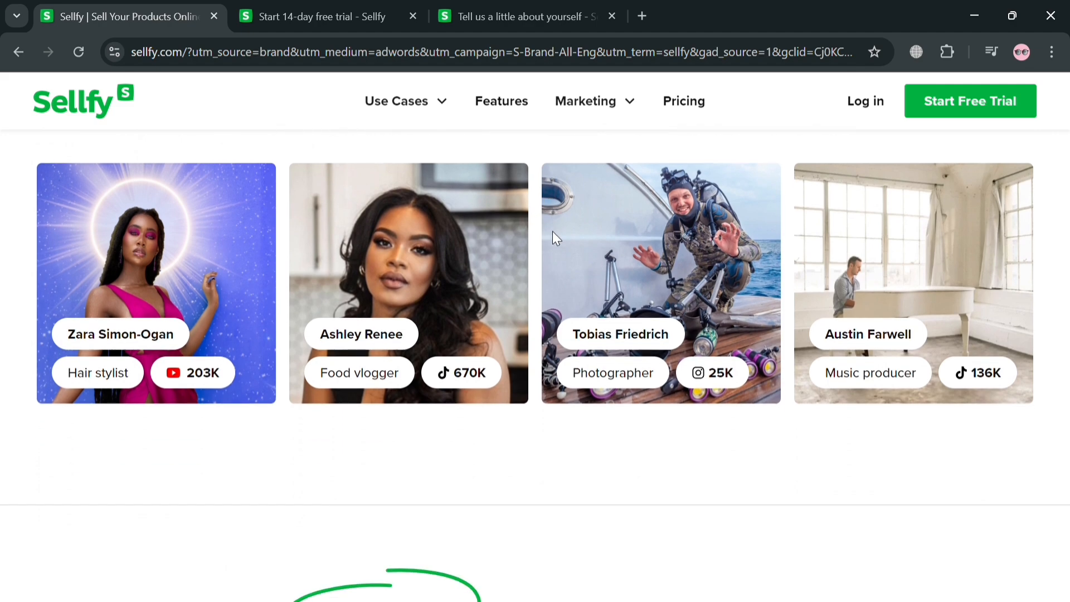
scroll(554, 236, down, 3)
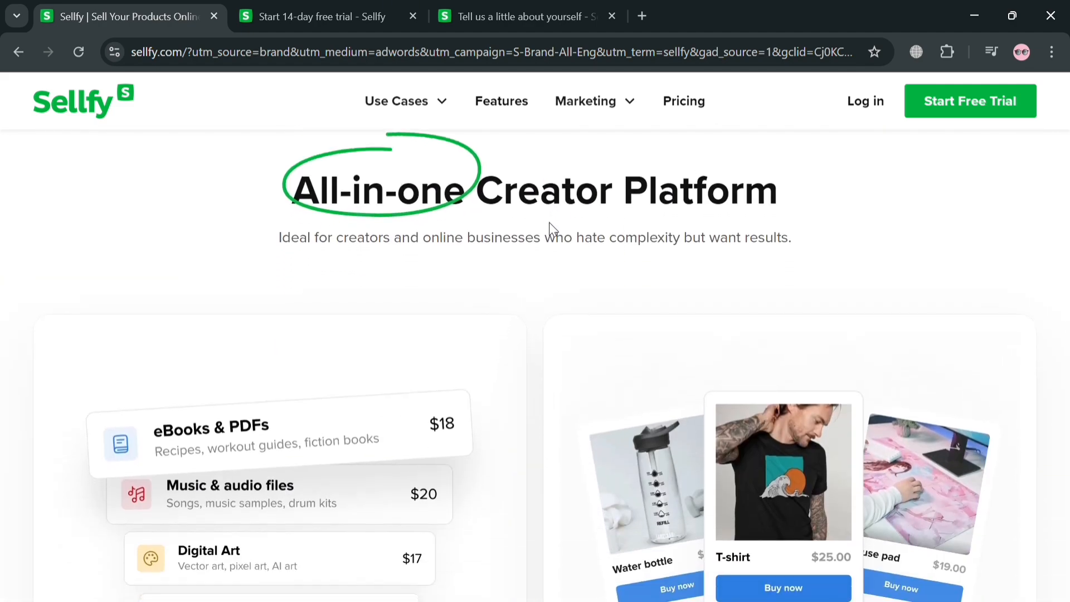
scroll(549, 222, down, 4)
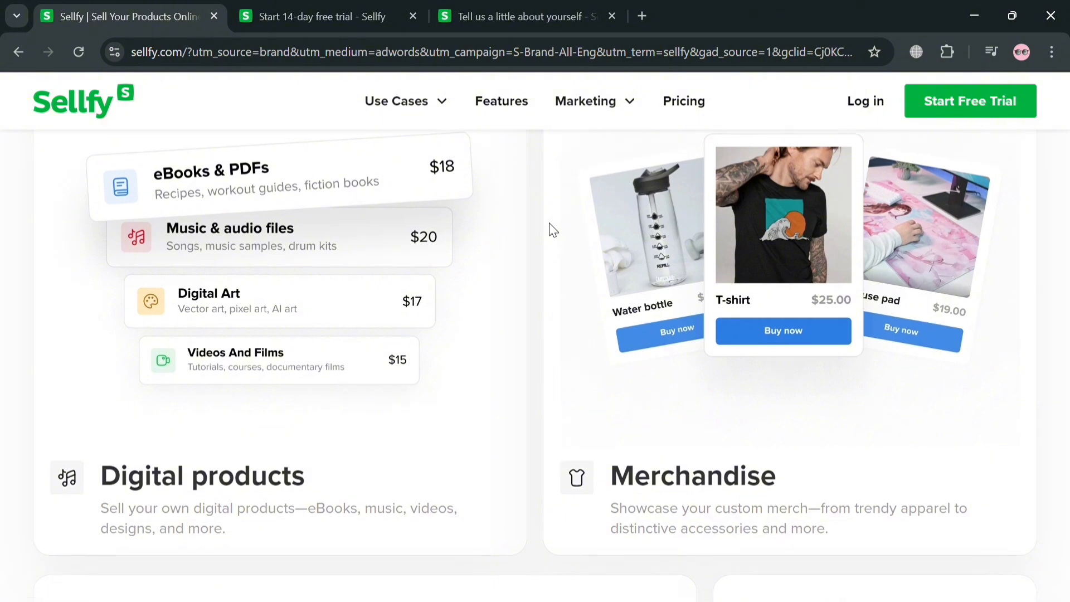
scroll(548, 223, down, 4)
scroll(547, 229, down, 12)
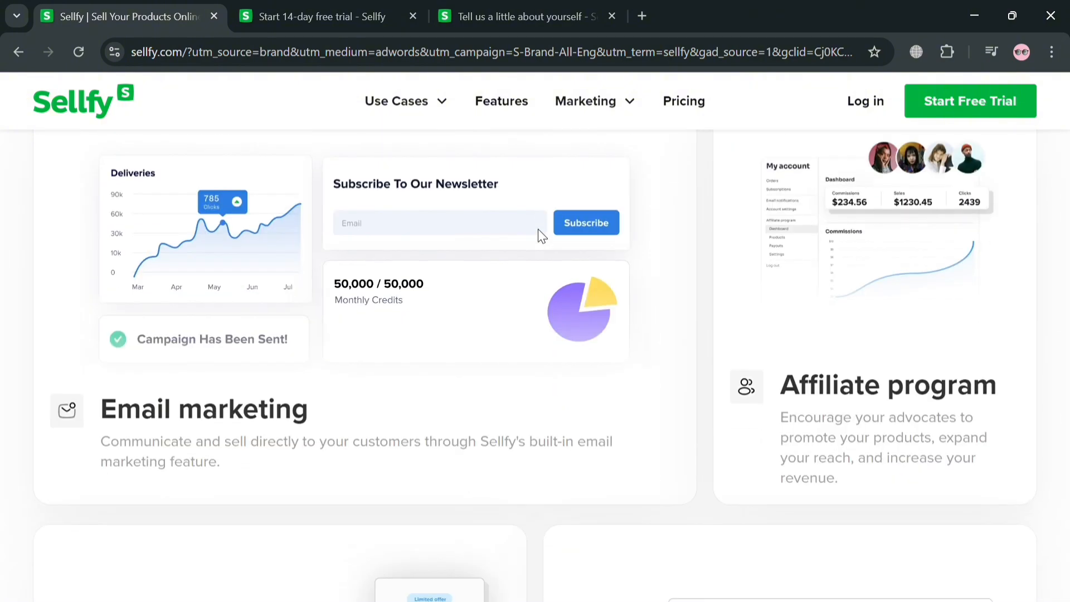
scroll(546, 227, down, 3)
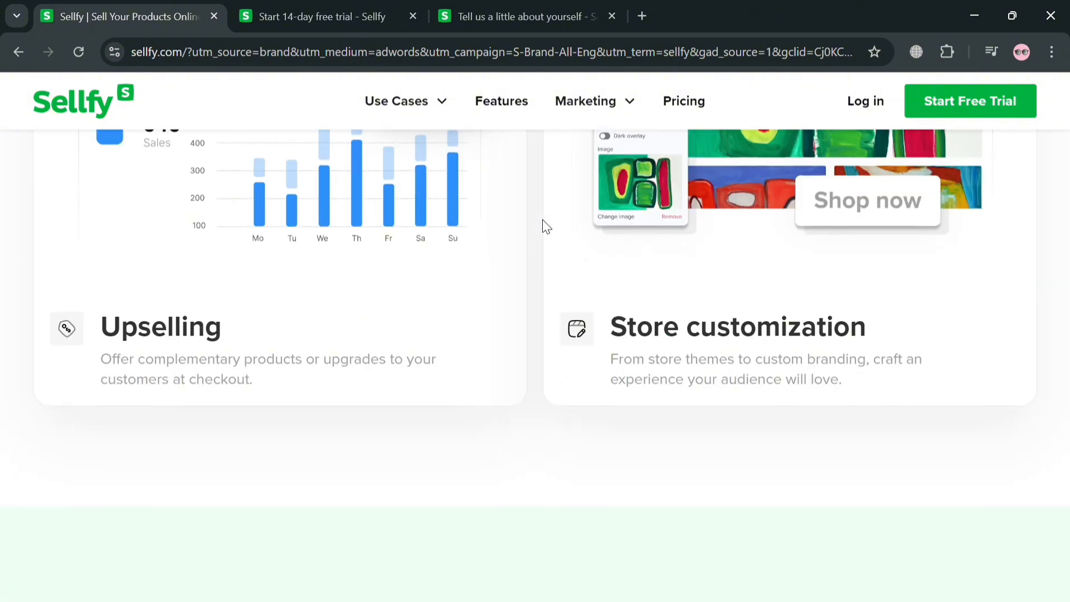
scroll(546, 225, down, 7)
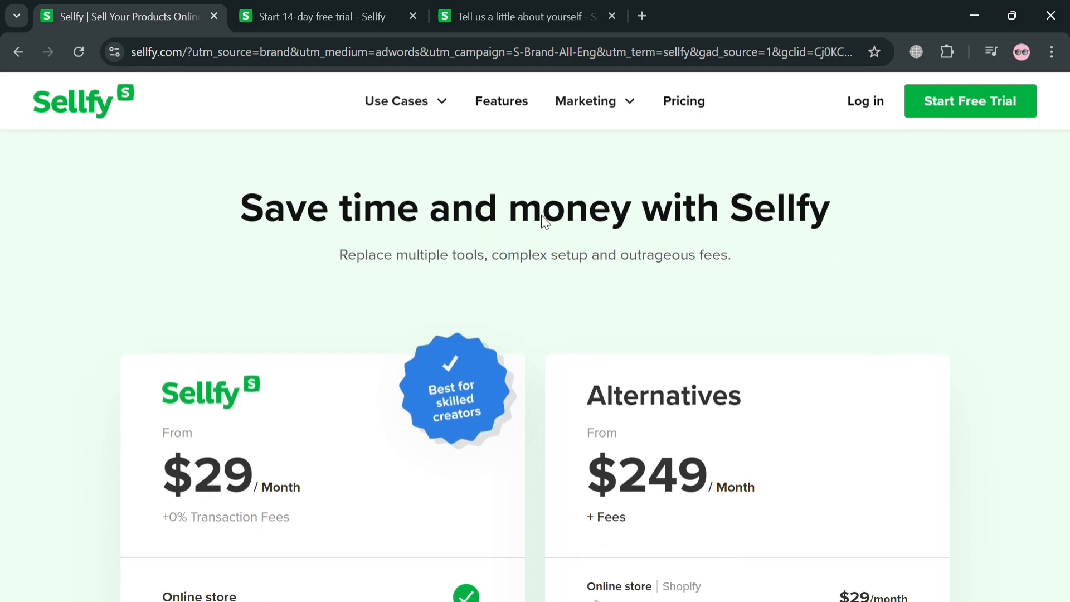
- Review the homepage's cost comparison between Sellfy and alternatives, the customer testimonials and the footer links
scroll(545, 222, down, 3)
scroll(536, 225, down, 15)
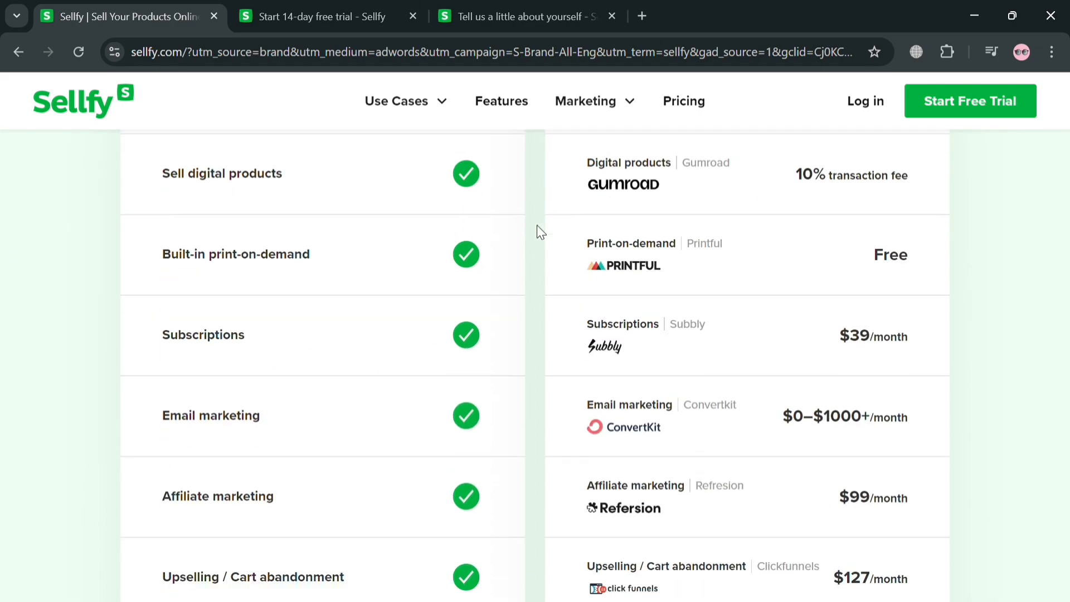
scroll(536, 225, down, 20)
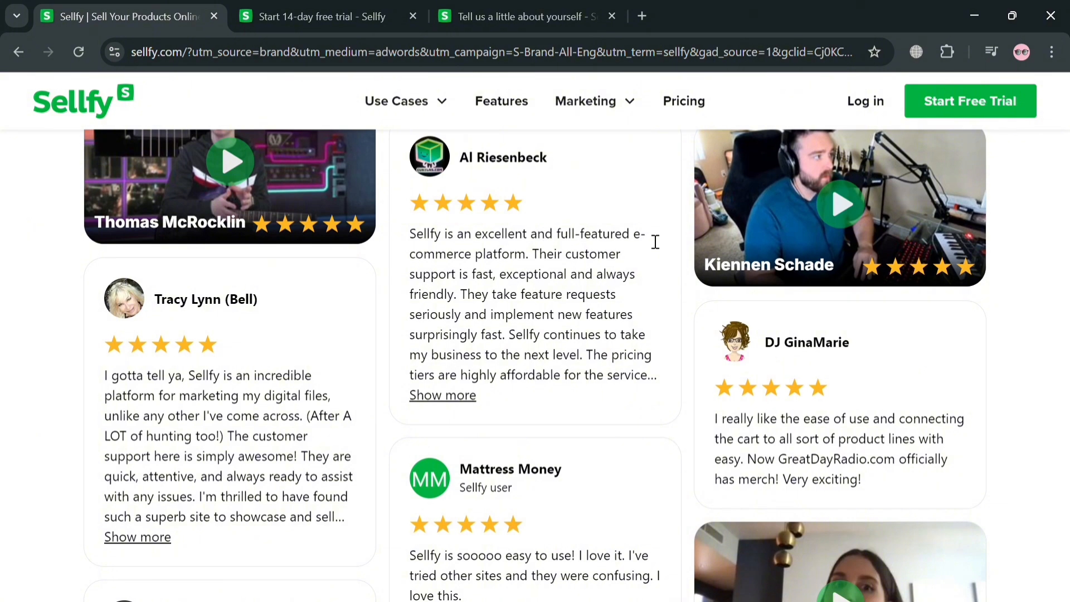
scroll(613, 257, down, 3)
scroll(397, 270, down, 2)
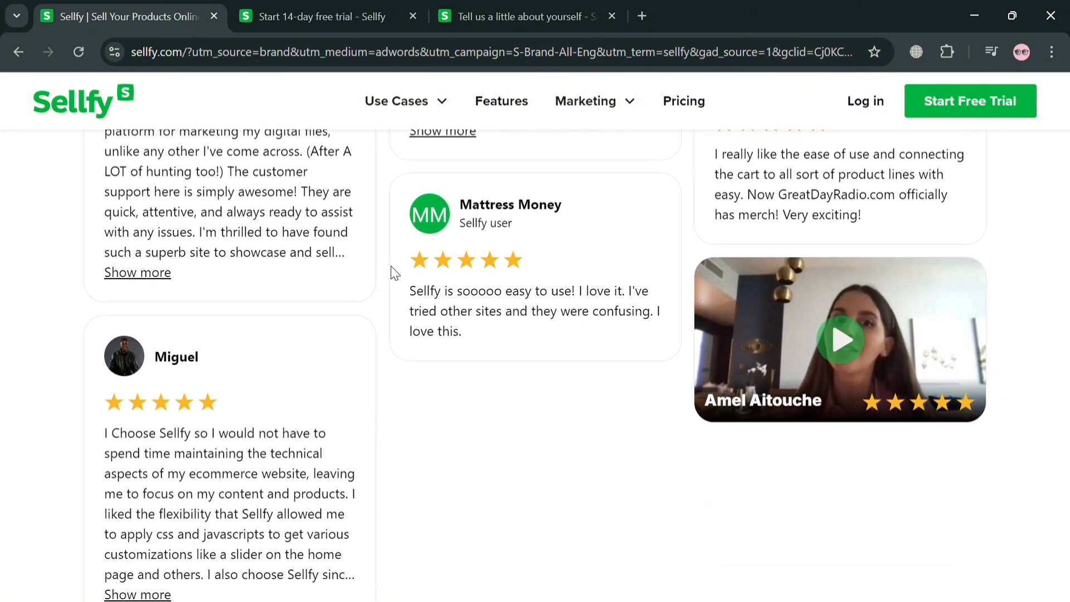
scroll(390, 273, down, 12)
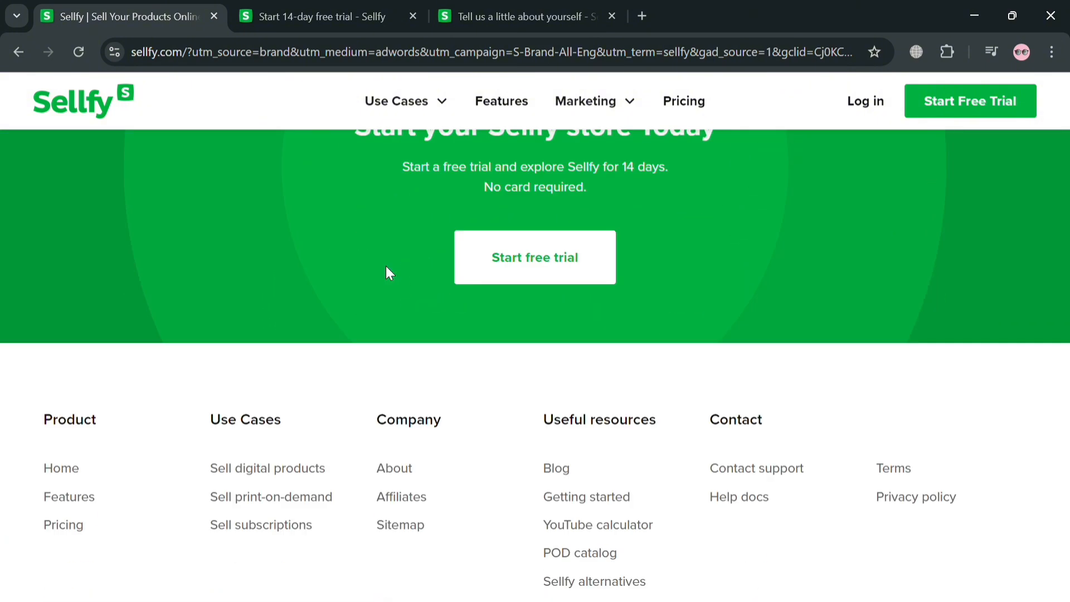
scroll(385, 266, down, 2)
- Go back over the testimonials, cost comparison and product features up to the beginning of the homepage
scroll(380, 266, up, 15)
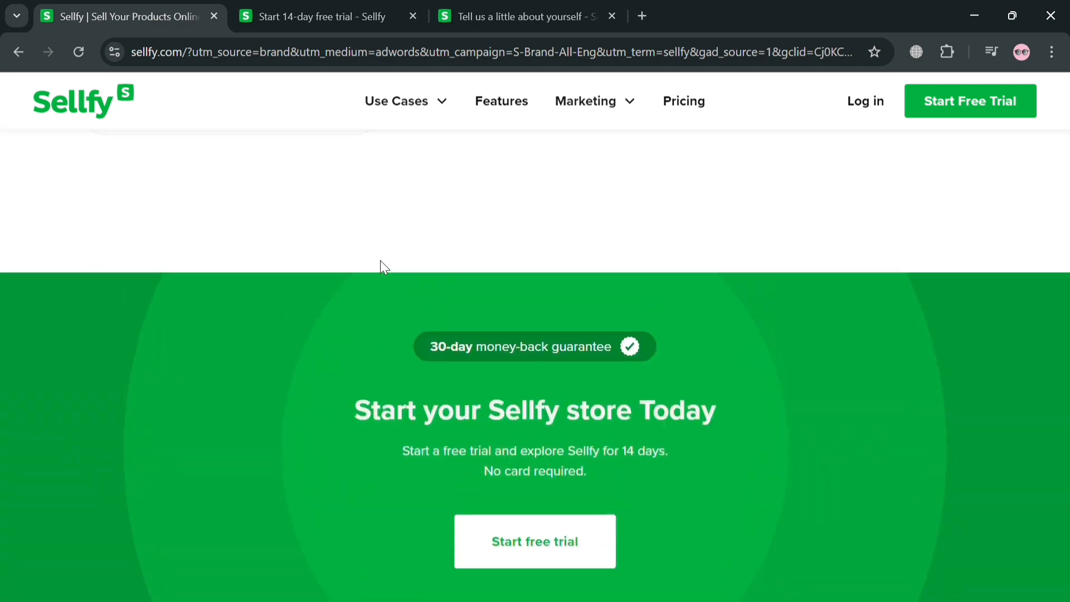
scroll(386, 246, up, 8)
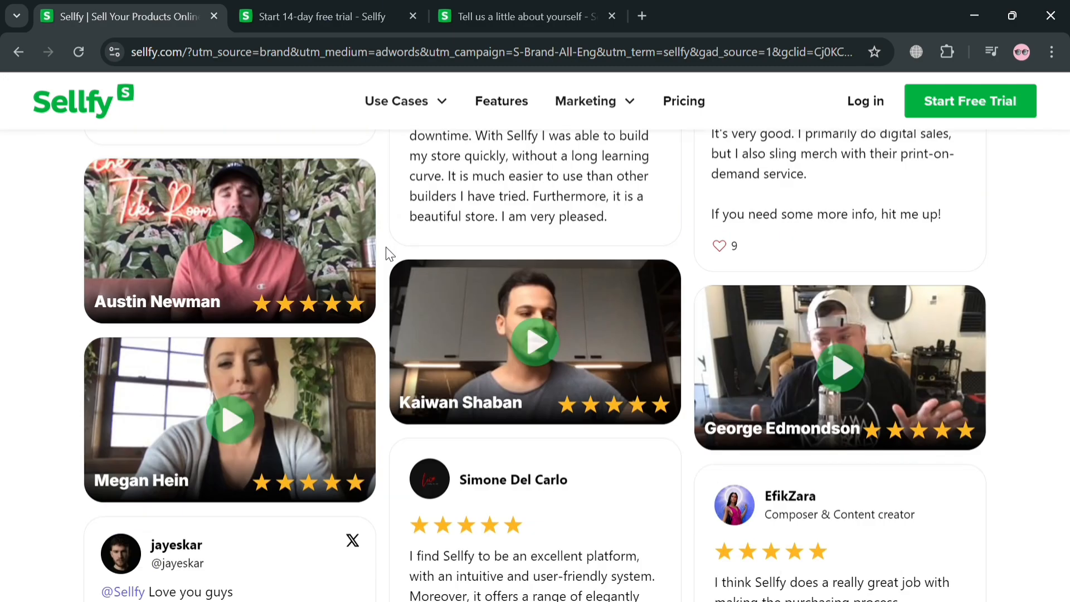
scroll(386, 246, down, 15)
scroll(385, 246, up, 1)
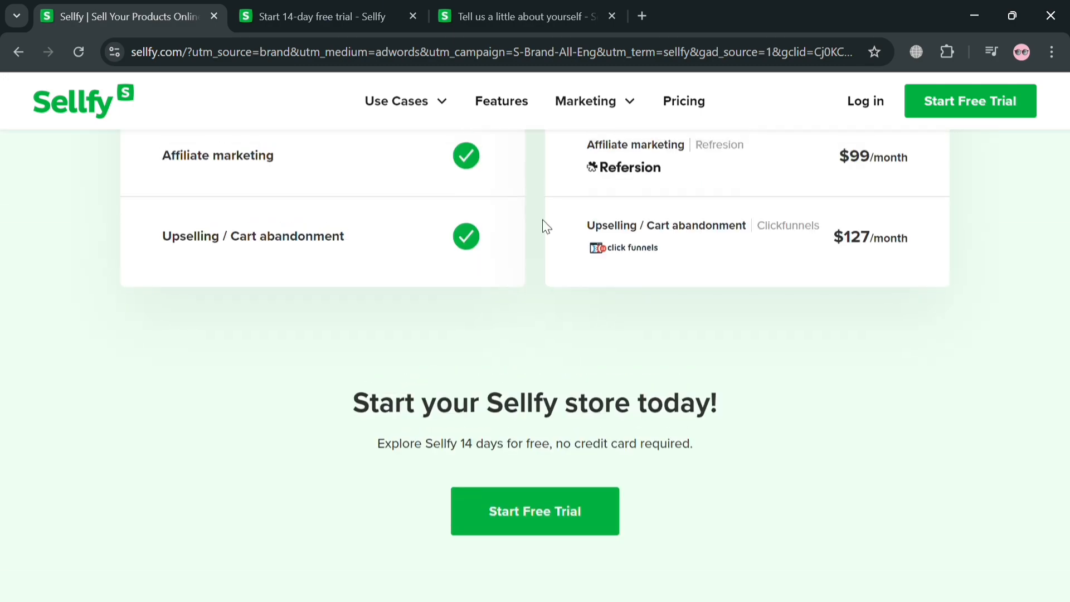
scroll(536, 272, down, 1)
scroll(536, 271, up, 8)
scroll(536, 271, up, 10)
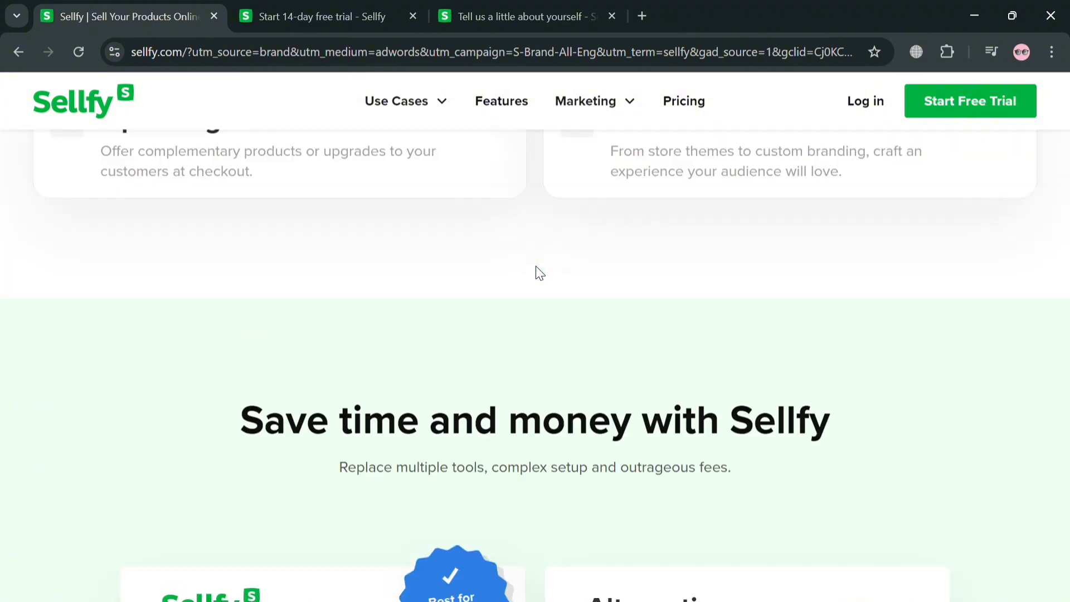
scroll(536, 265, up, 10)
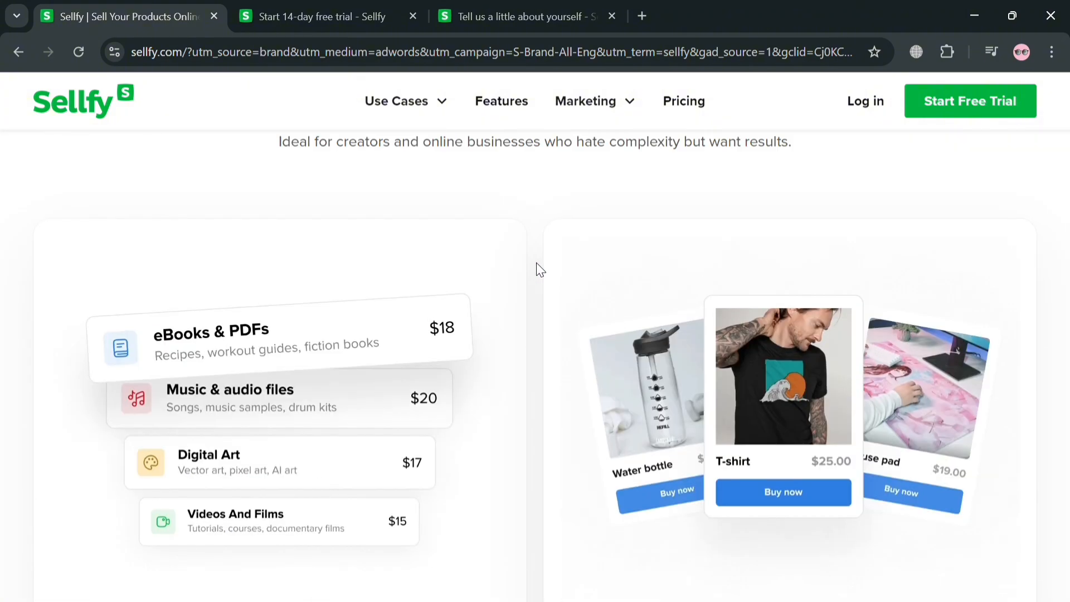
scroll(536, 254, up, 4)
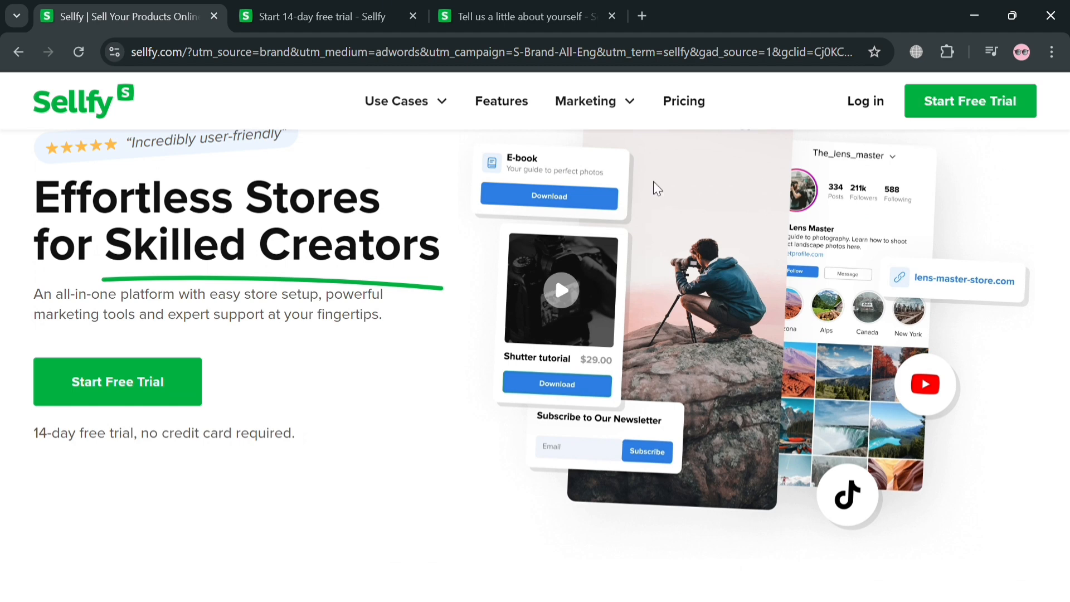
- Bring up the 14-day free trial sign-up page and examine its account fields and Google sign-up option
click(362, 12)
scroll(574, 295, up, 2)
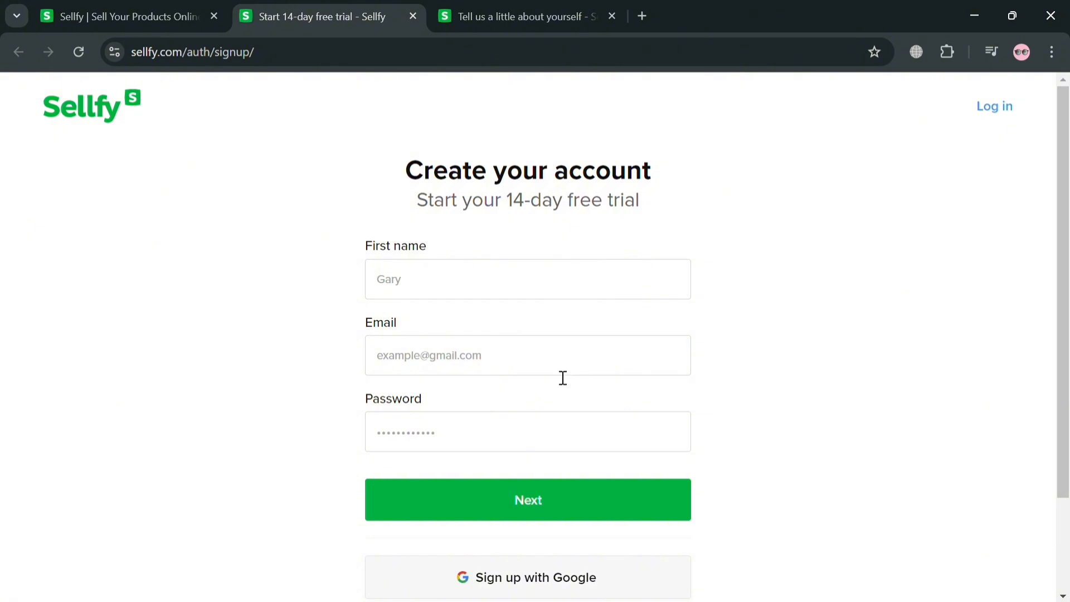
scroll(763, 487, down, 2)
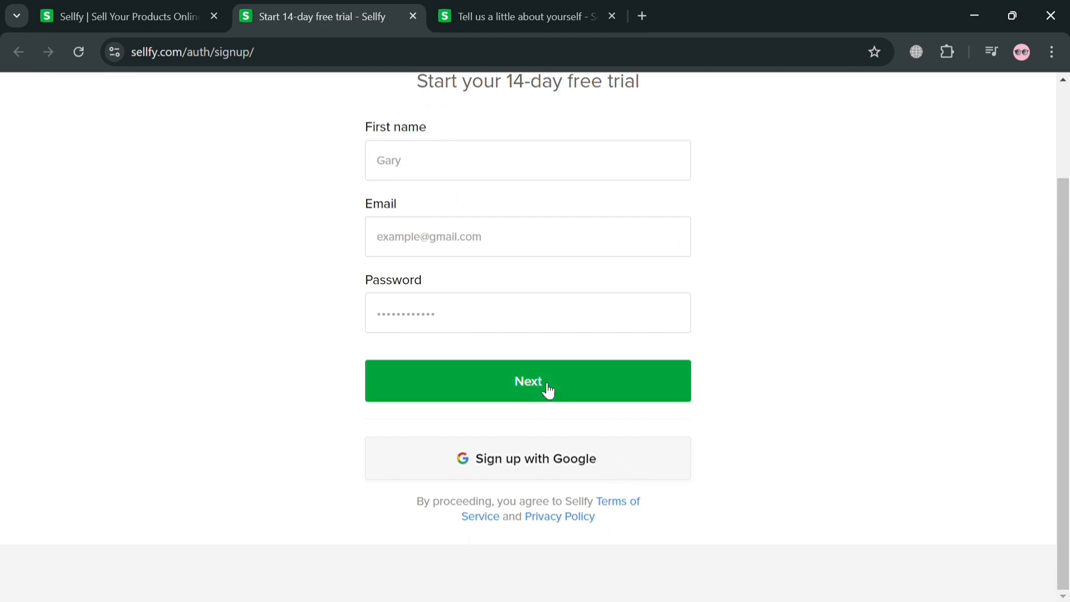
- On the already open onboarding page, append "digital" to the store link and proceed to the product type question
click(534, 17)
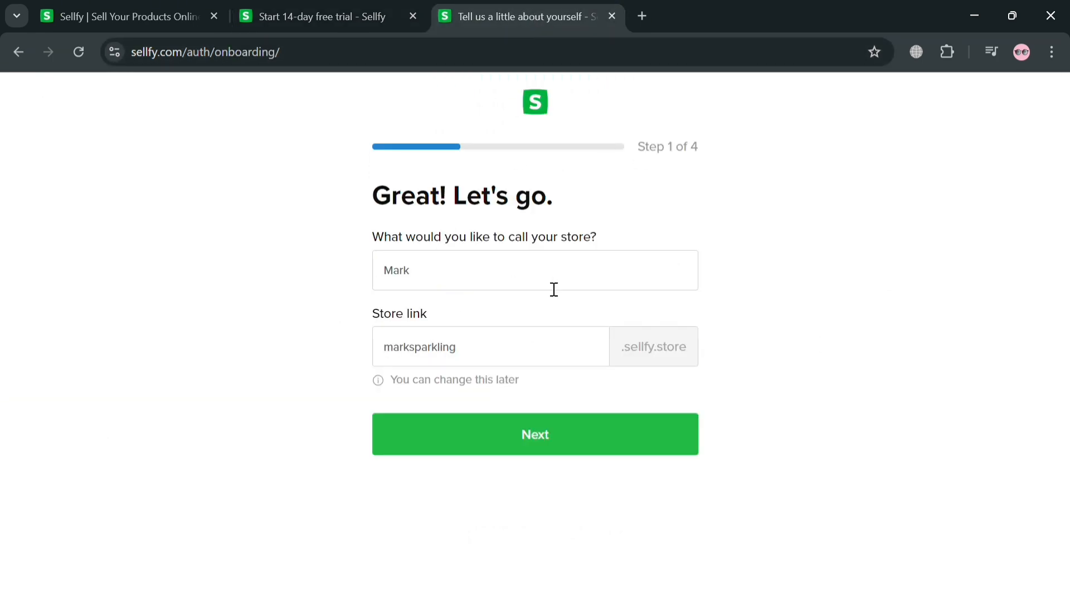
click(527, 363)
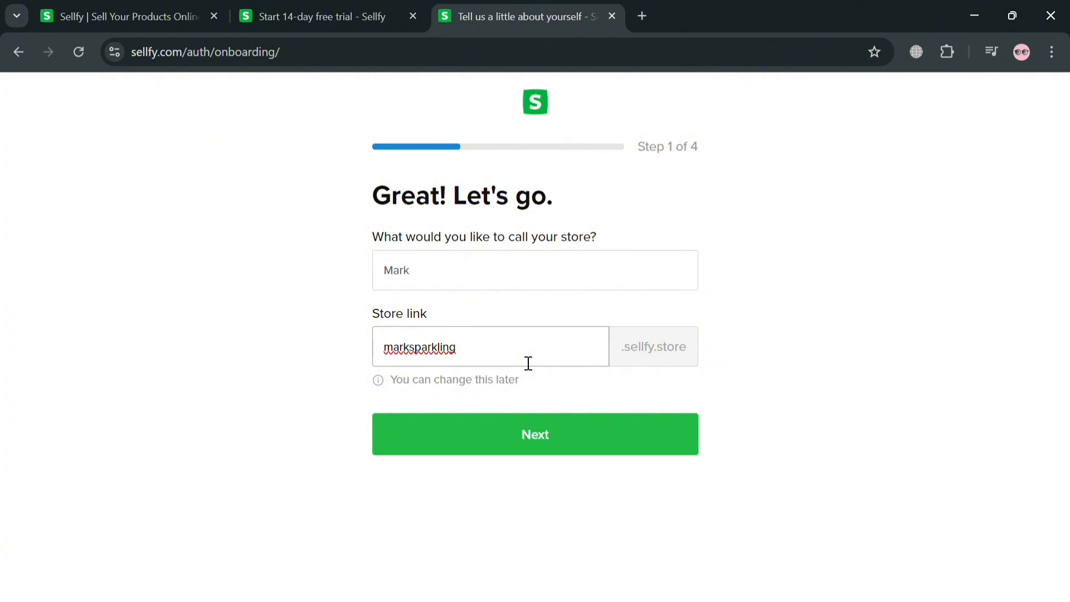
text(digital)
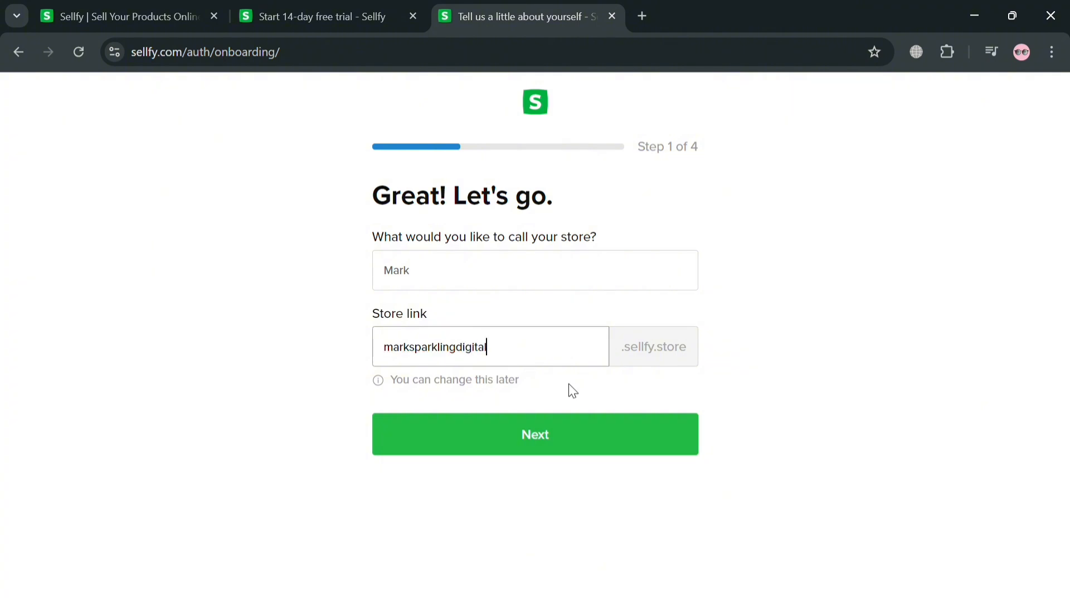
click(630, 426)
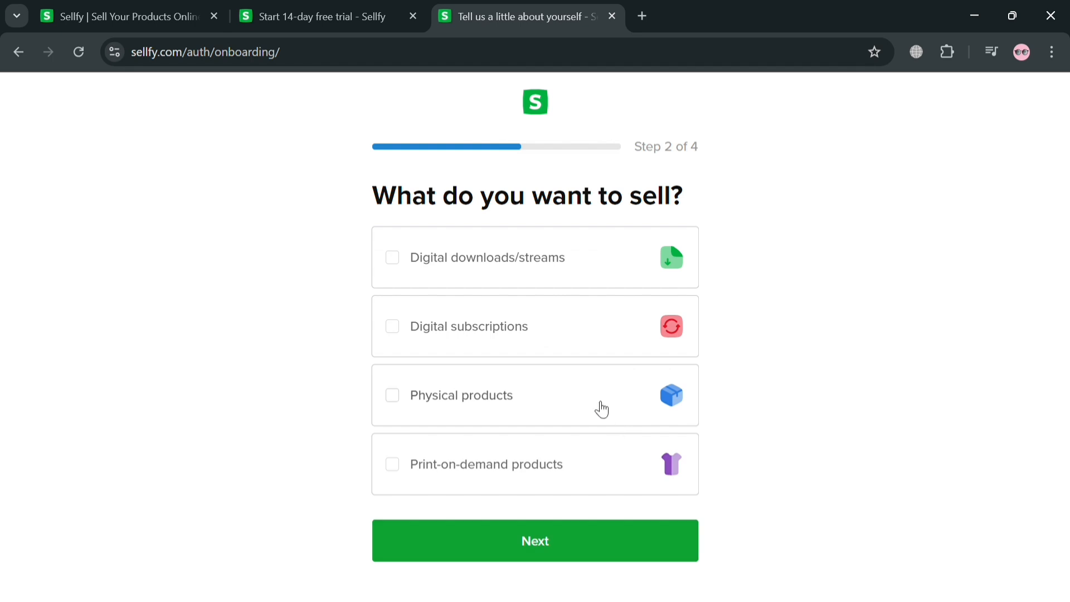
- Choose digital downloads/streams, digital subscriptions, physical products and print-on-demand products as what to sell, and continue
click(396, 260)
click(396, 328)
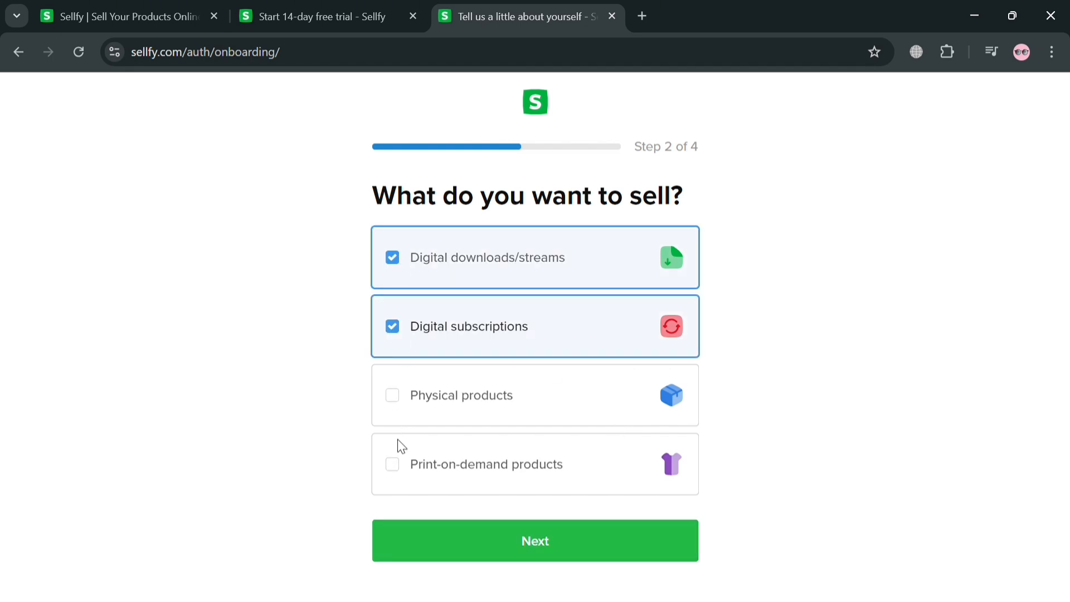
click(391, 396)
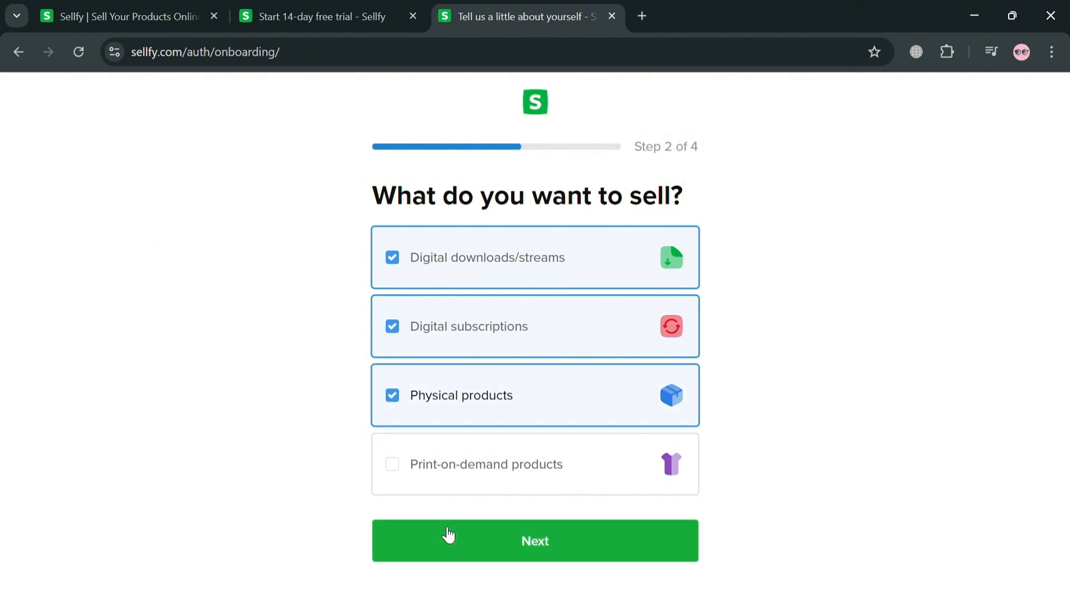
click(398, 483)
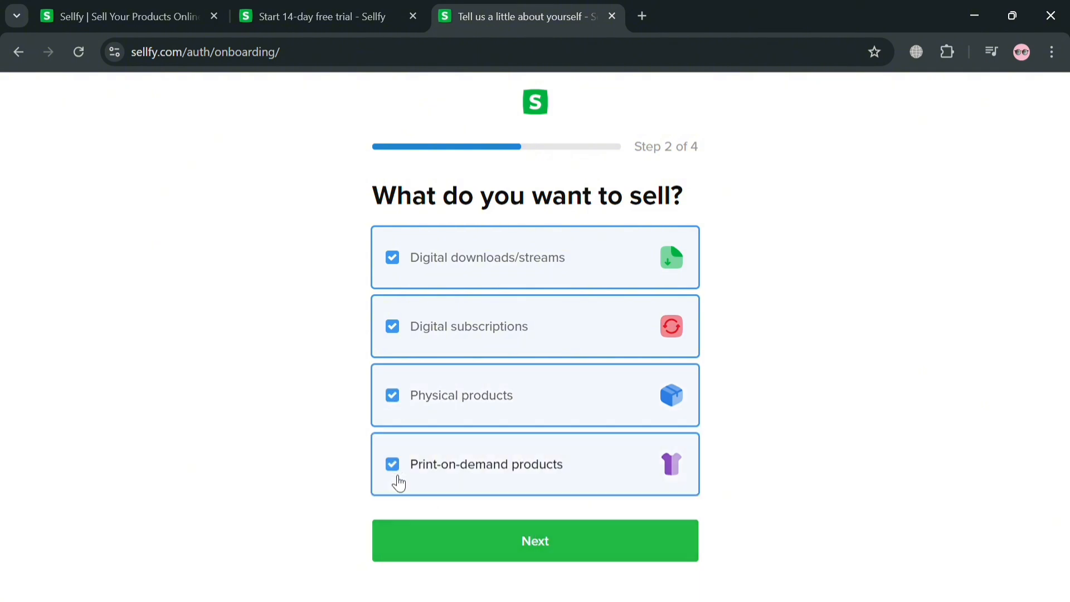
click(575, 555)
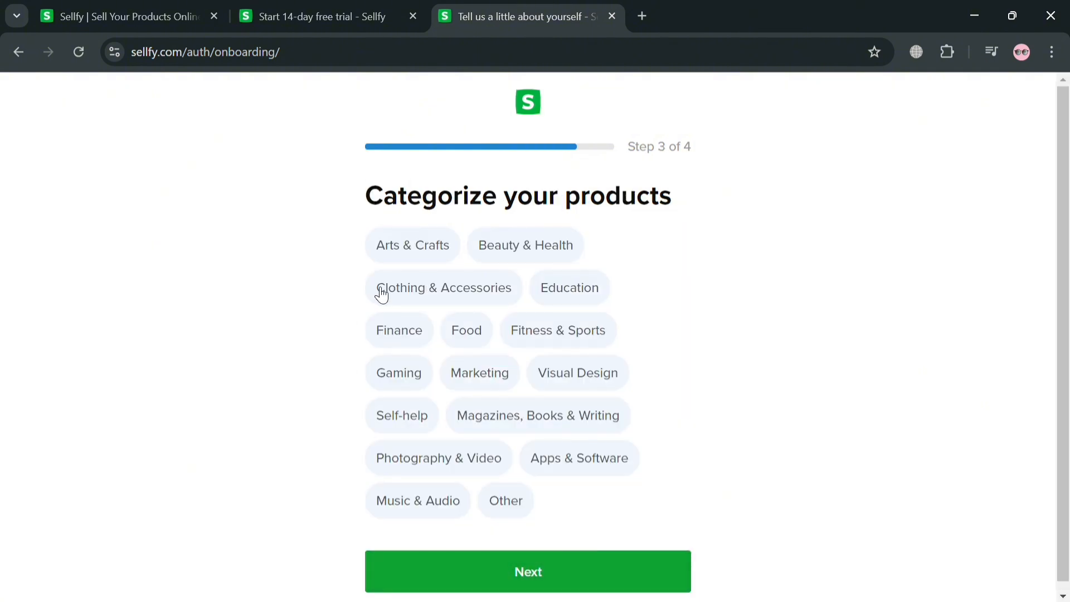
- Categorize the products as Clothing & Accessories and Education, and finish onboarding without adding any social accounts
click(440, 276)
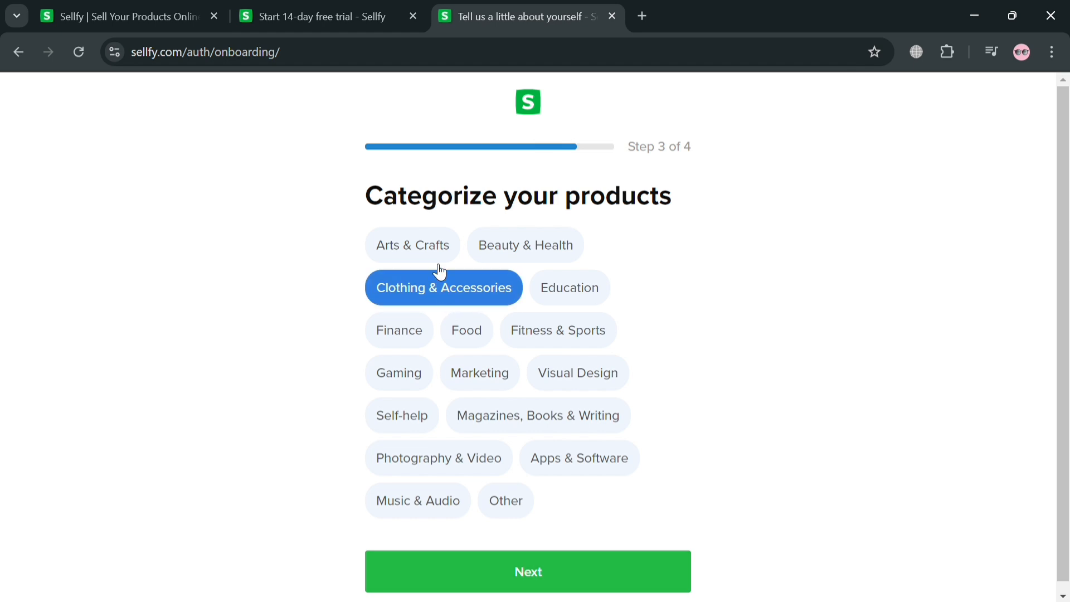
click(580, 301)
click(504, 557)
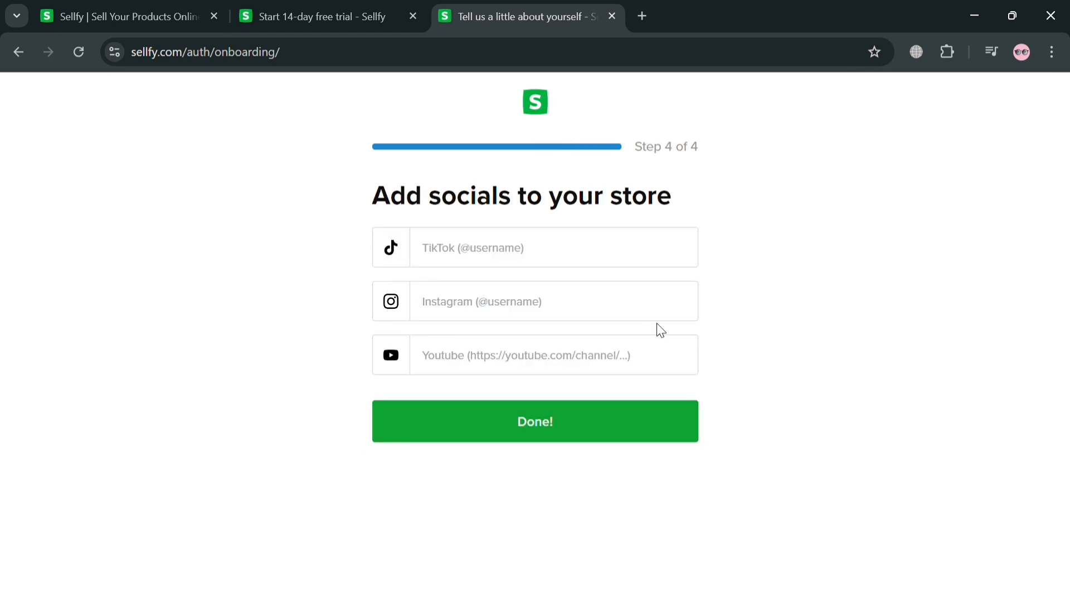
click(563, 432)
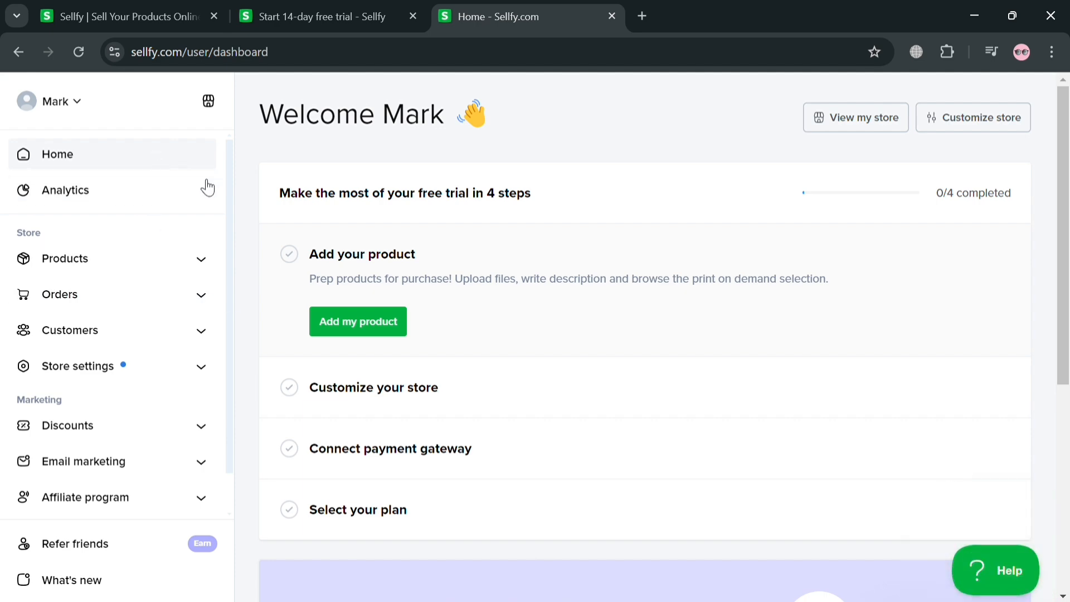
- Examine the store dashboard's home page, including the four free trial setup steps and the referral offer
scroll(171, 563, down, 1)
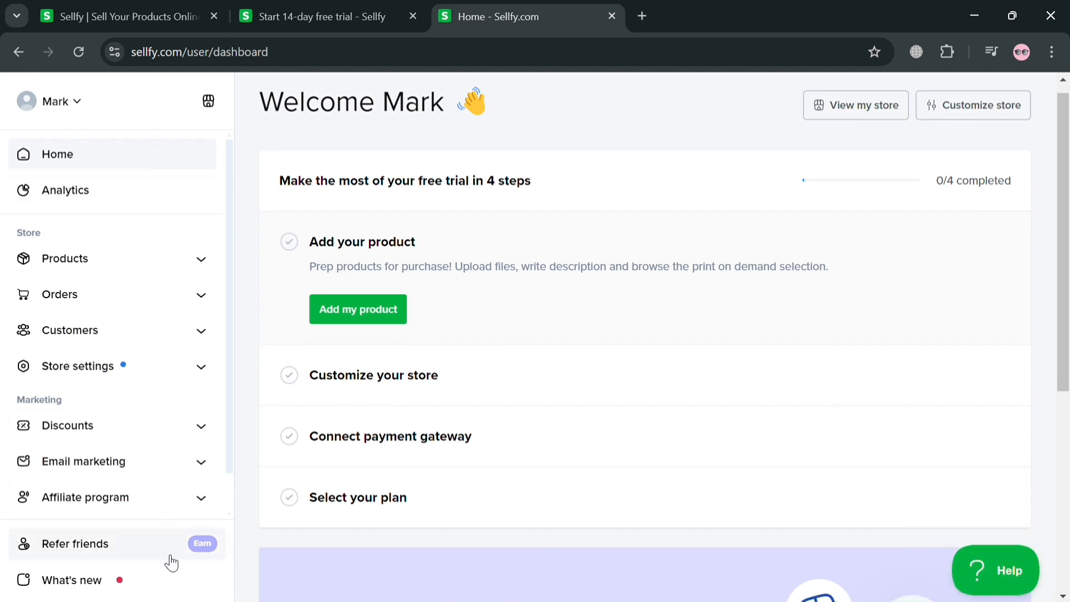
scroll(171, 563, down, 4)
scroll(173, 563, up, 5)
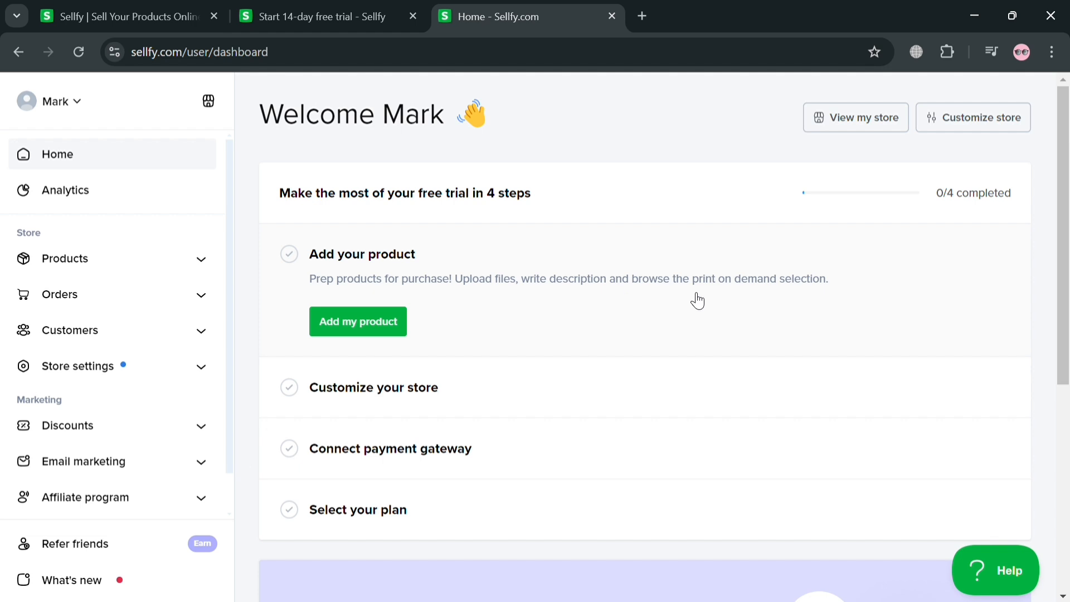
scroll(444, 461, down, 1)
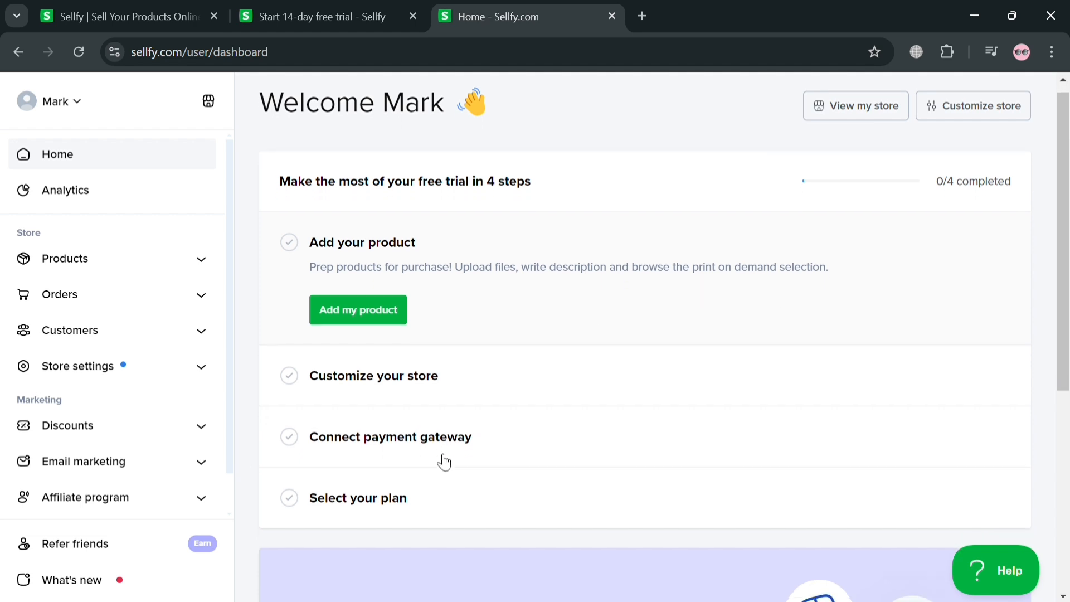
scroll(444, 462, down, 6)
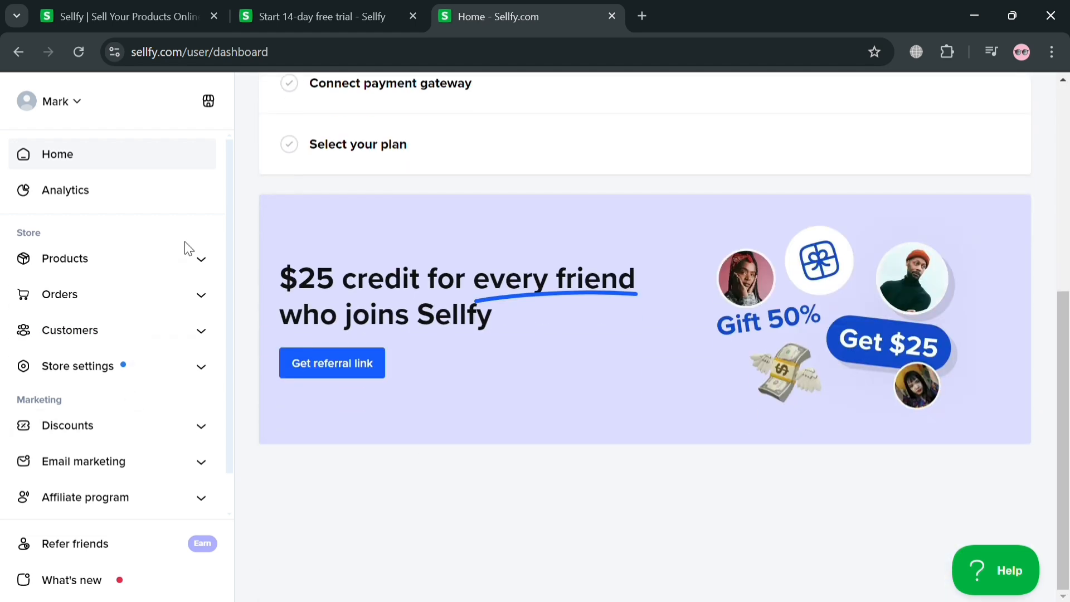
- Expand the store's product options, review the available product types and start adding a new digital product
scroll(217, 502, down, 1)
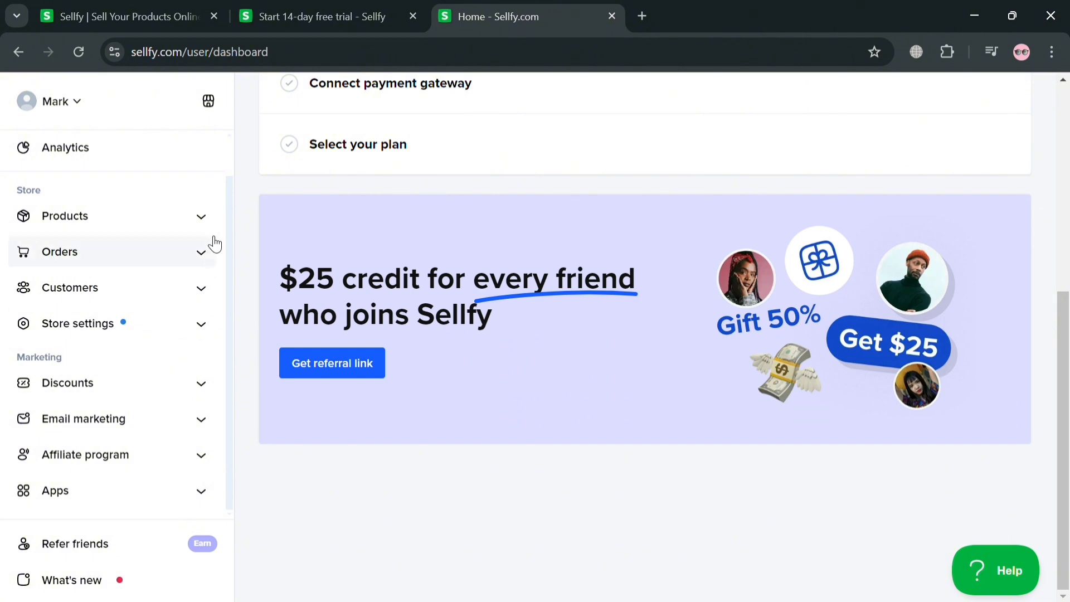
click(200, 219)
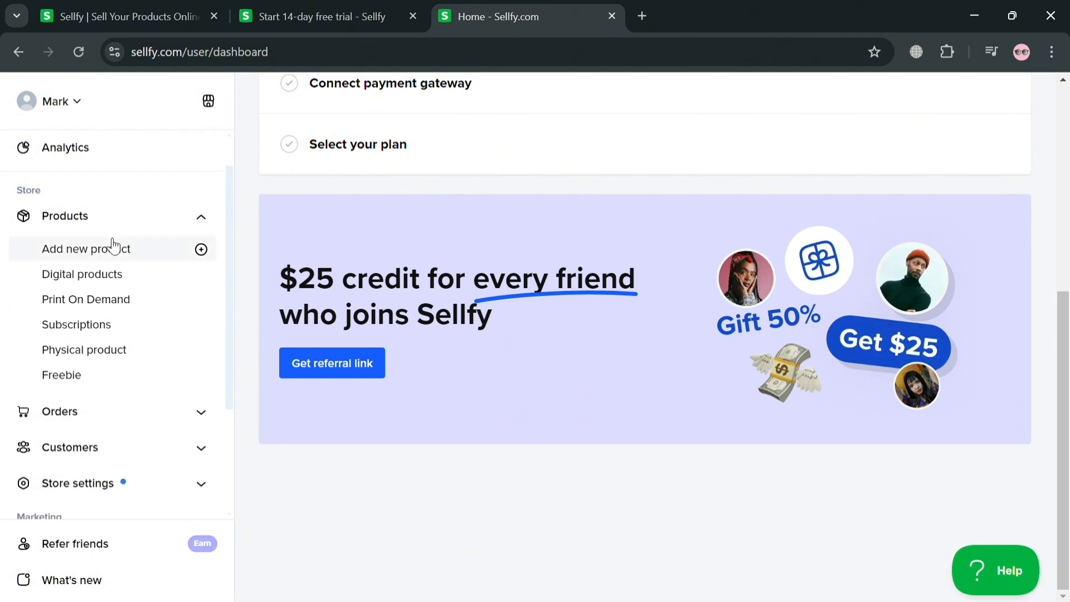
click(171, 249)
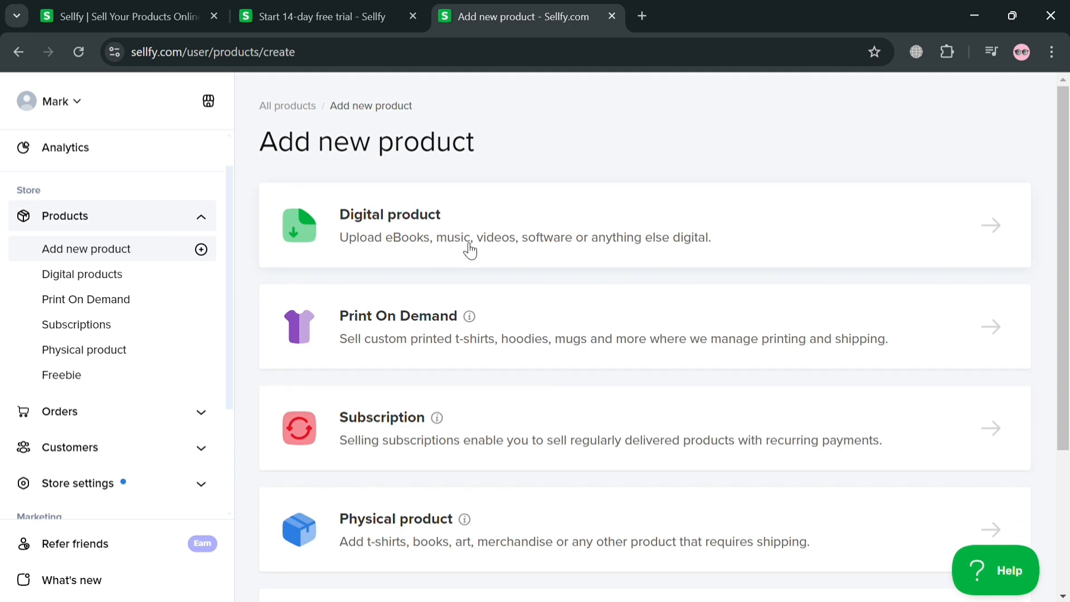
scroll(570, 422, down, 4)
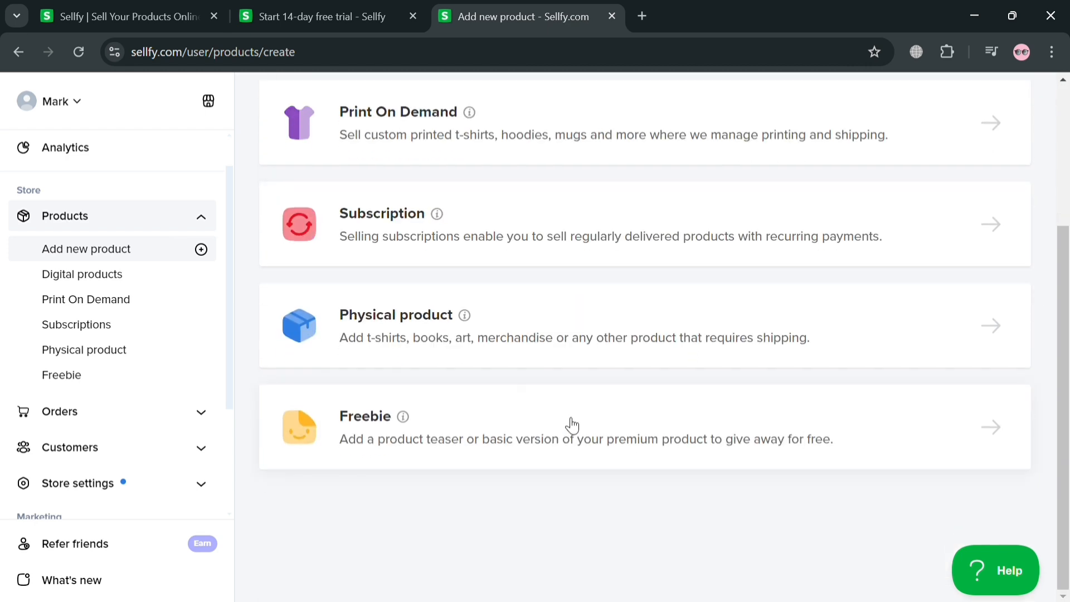
scroll(538, 502, up, 4)
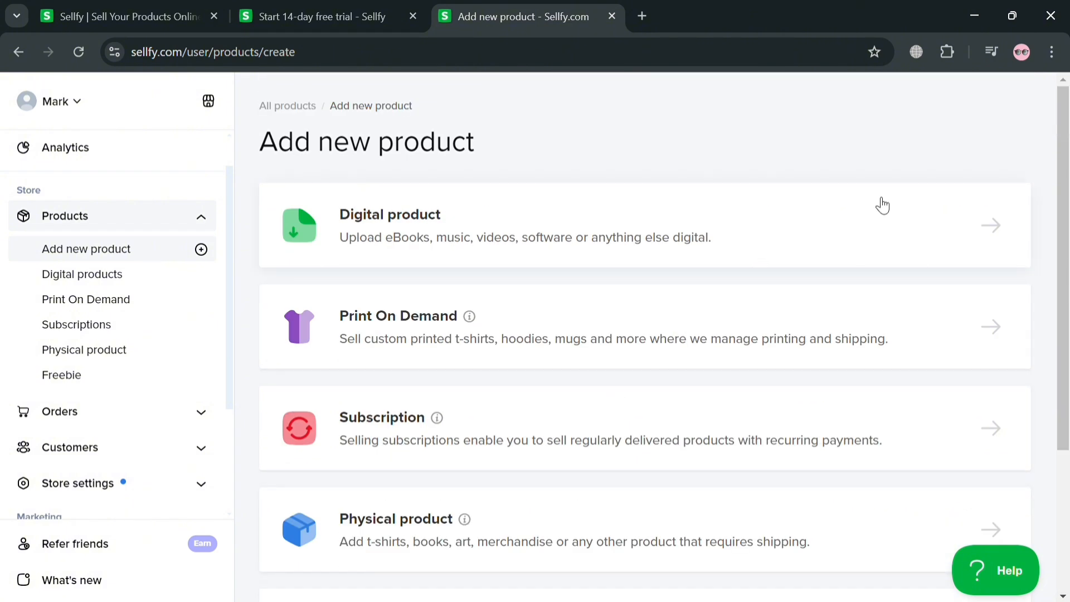
click(991, 227)
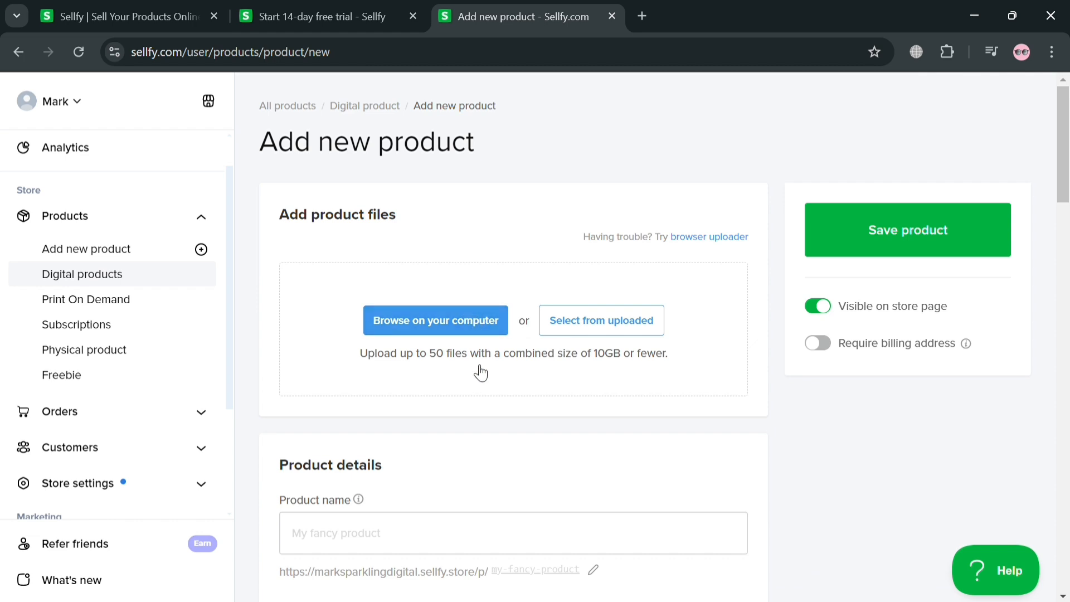
- Upload Beige_Brown_Illustration_Inspirational_Book_Cover.jpg from the computer as the product file
click(480, 330)
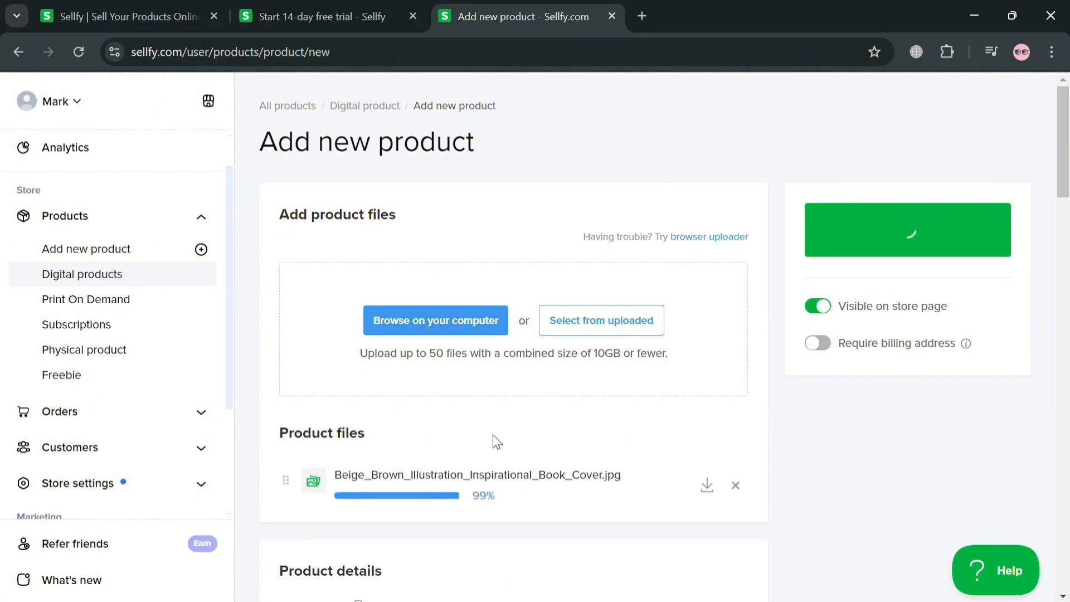
scroll(552, 423, down, 5)
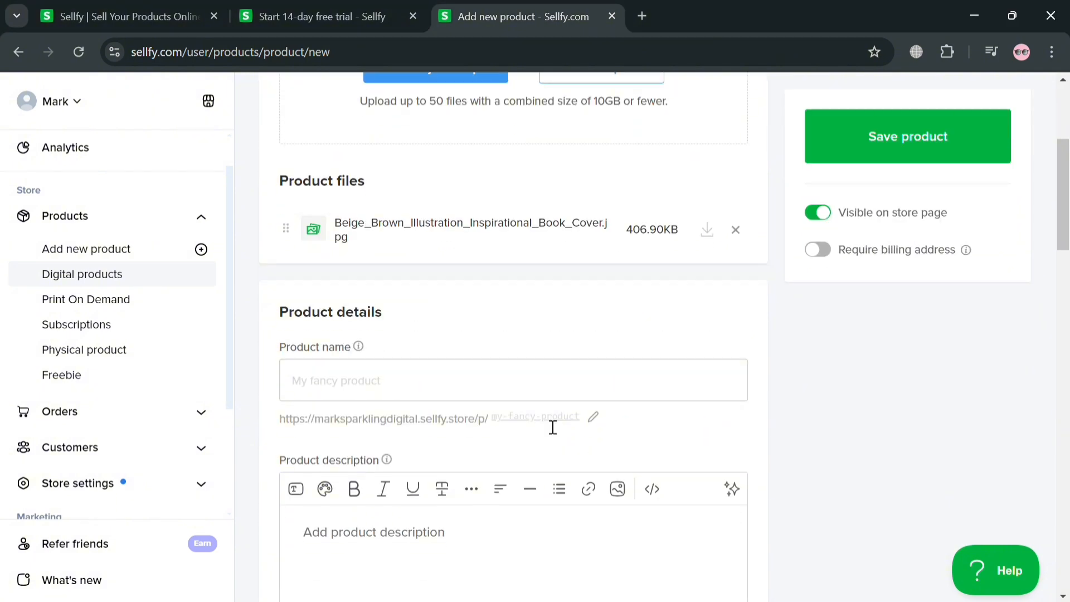
scroll(517, 402, up, 5)
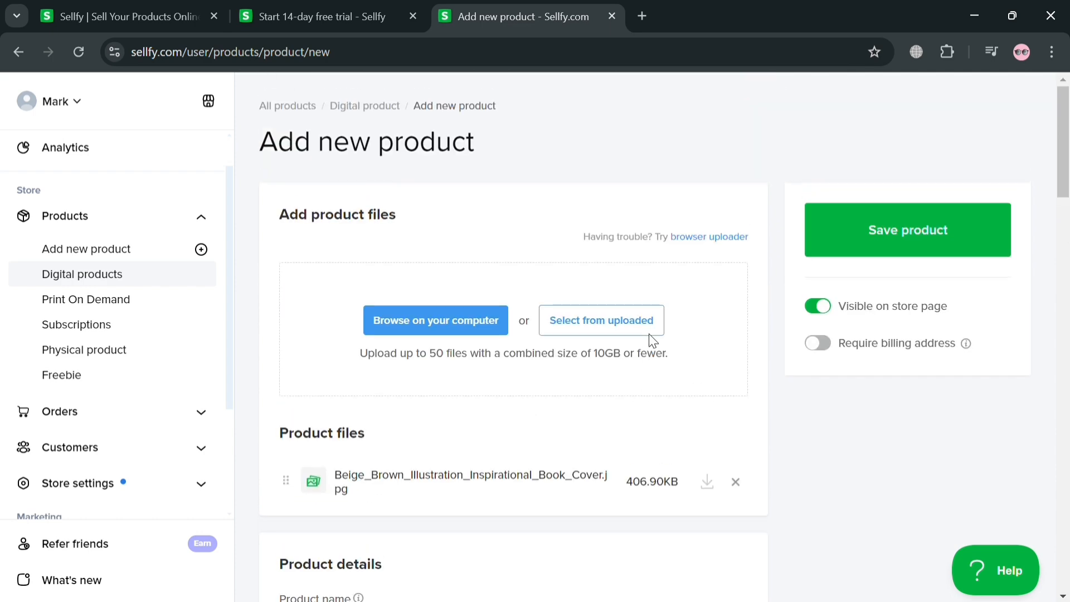
scroll(479, 396, down, 4)
scroll(479, 404, up, 4)
- Name the digital product "Poster Design" in the product details
scroll(496, 341, down, 3)
scroll(429, 446, down, 4)
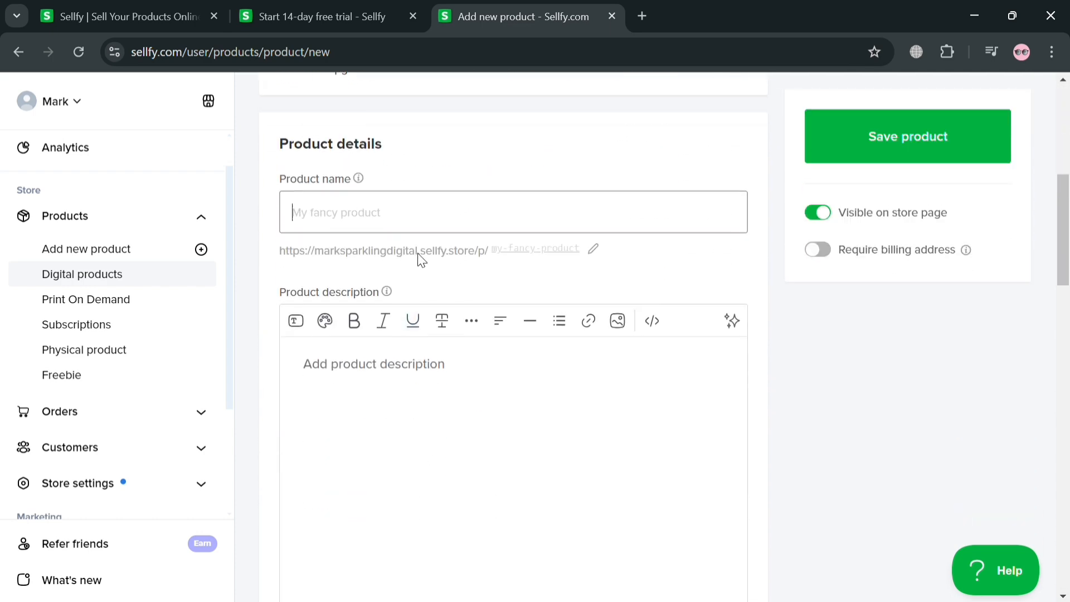
click(437, 214)
text(D)
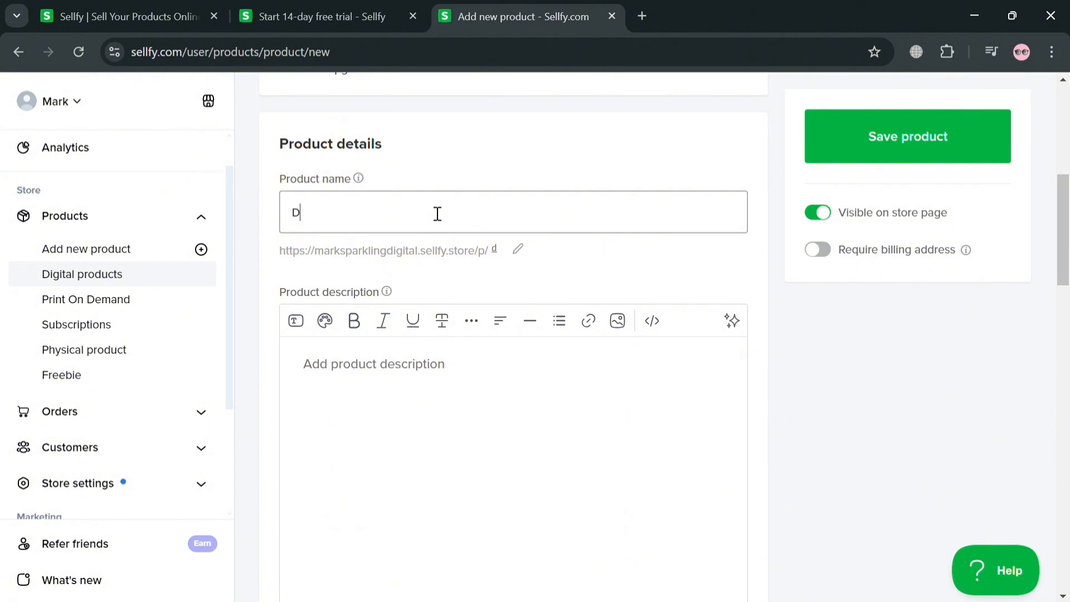
key(BackSpace)
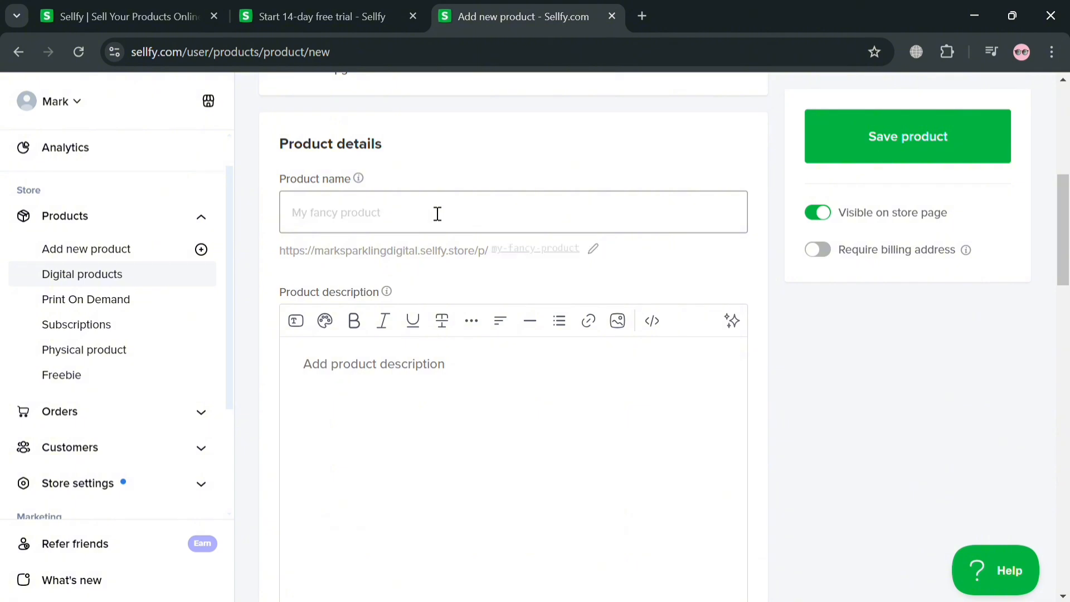
text(Posterr)
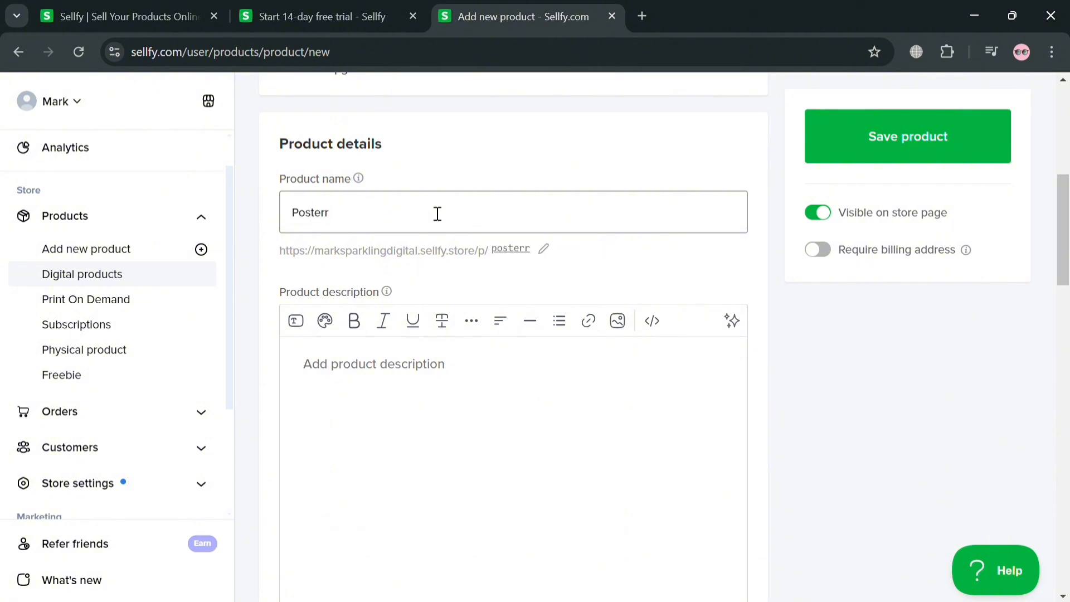
key(BackSpace)
text(Design)
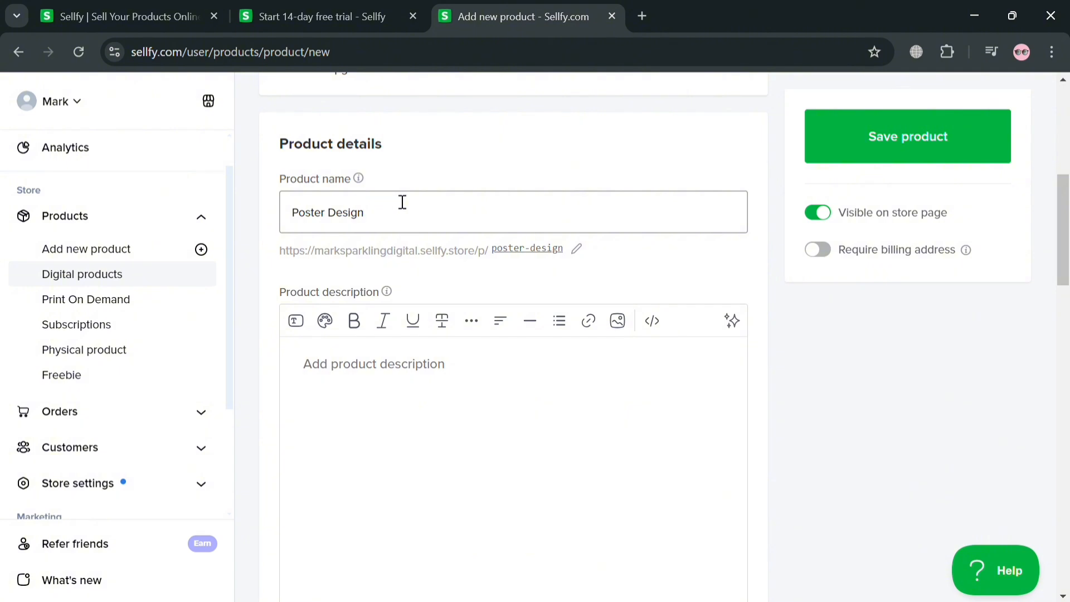
- Enter "Canva Design of Aesthetic Poster" as the product description
click(334, 398)
scroll(356, 334, down, 3)
text(Canva Design of)
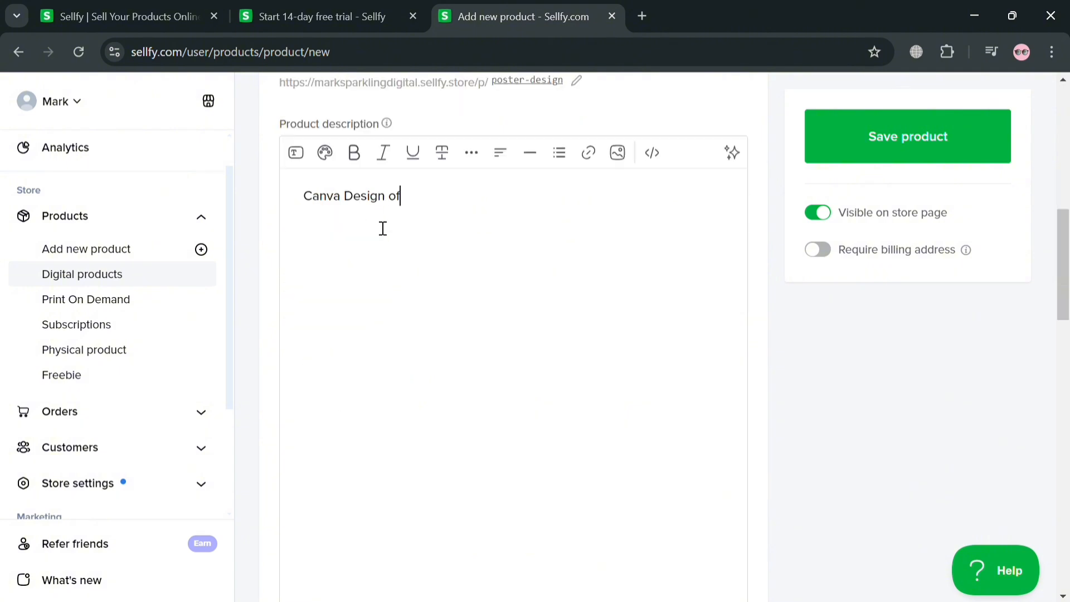
text( Aesthetiv)
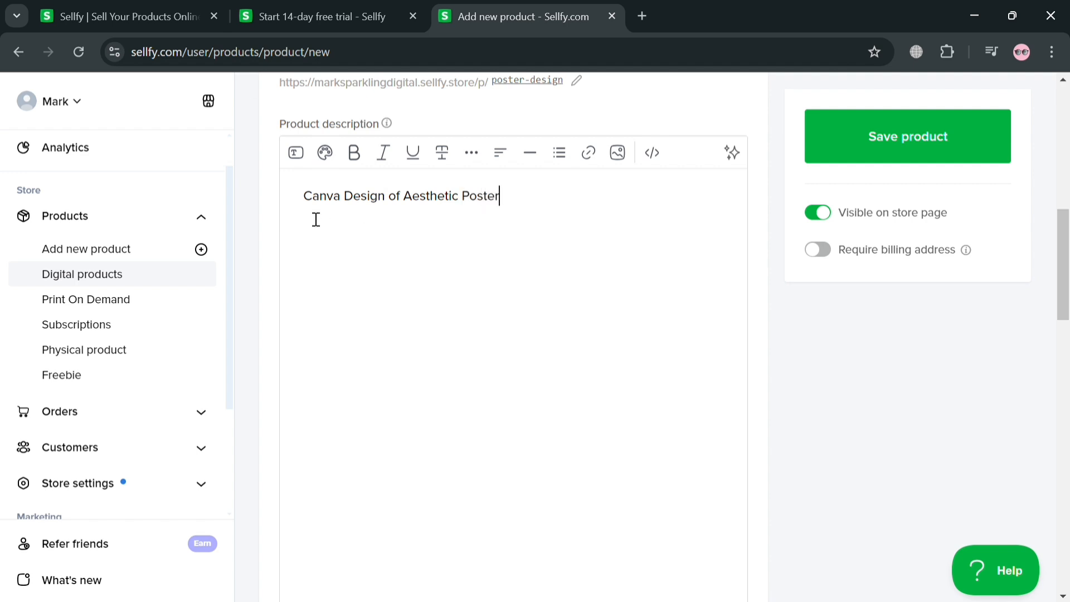
- Format the whole product description text in yellow-orange and bold
drag(310, 207, 499, 203)
click(325, 152)
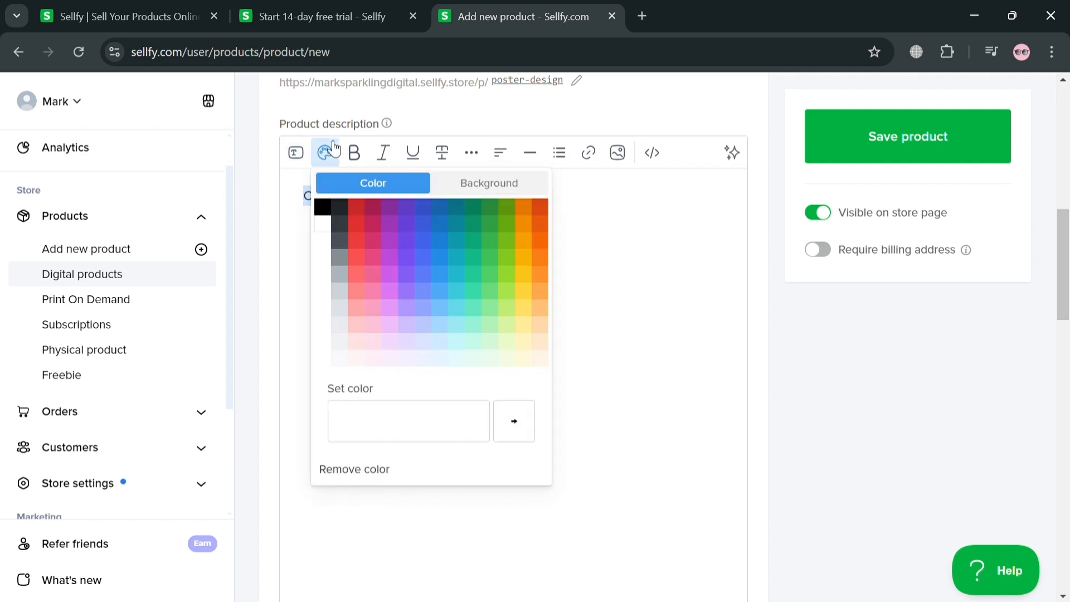
click(531, 257)
click(387, 255)
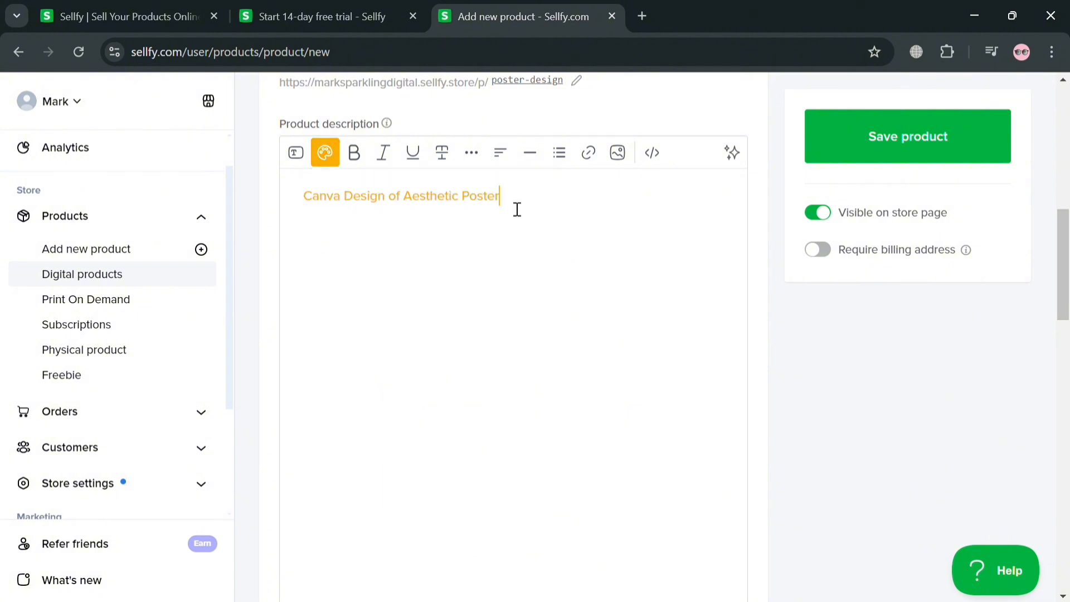
drag(552, 207, 303, 206)
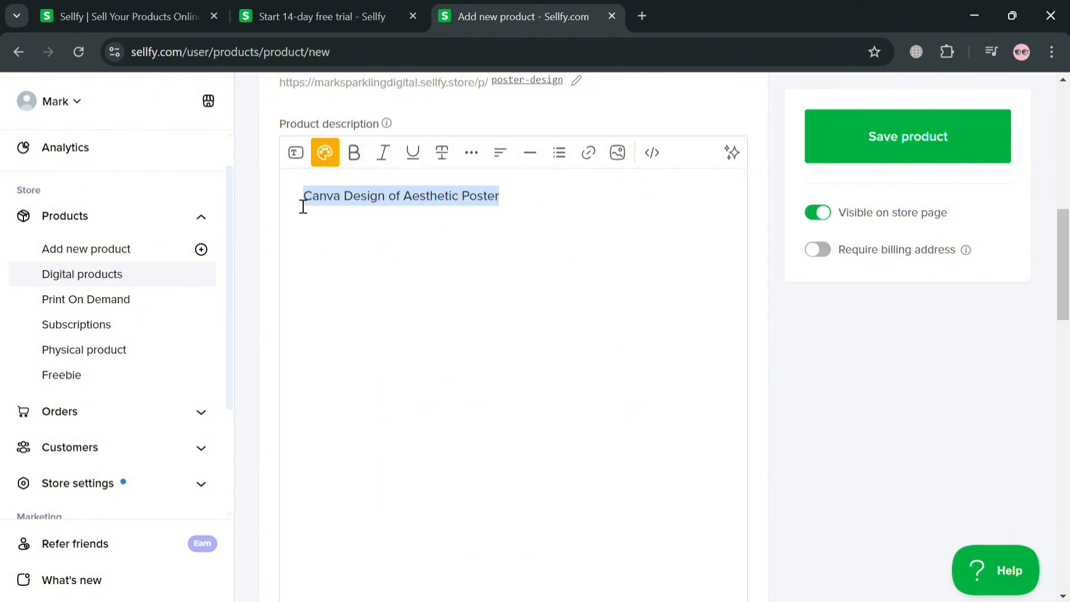
click(354, 152)
click(497, 224)
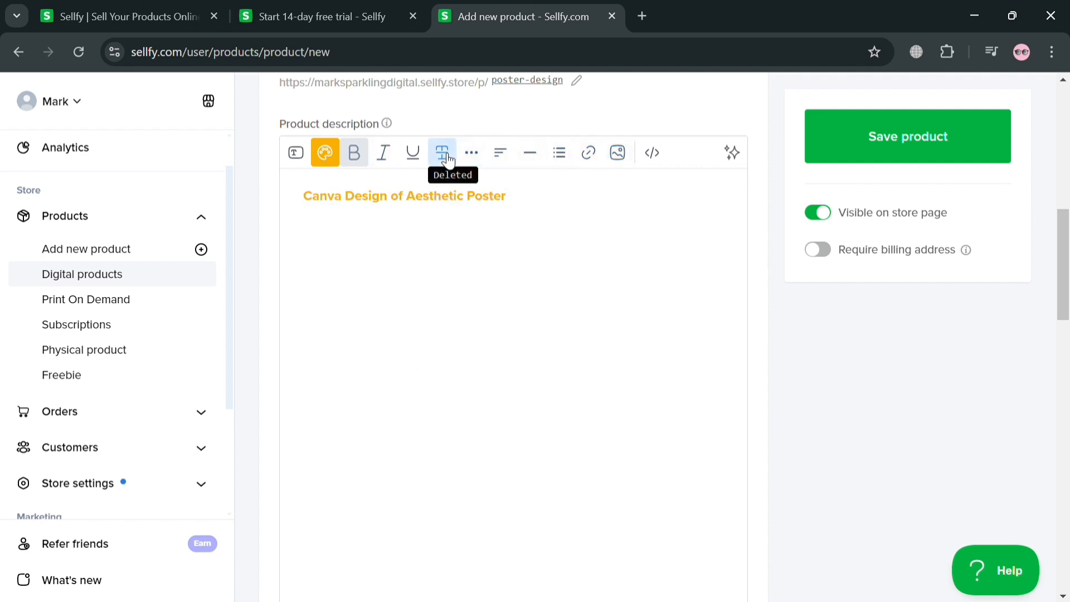
- Try to create a new product category titled "Digital" without a slug, and close the category dialog
scroll(566, 317, down, 10)
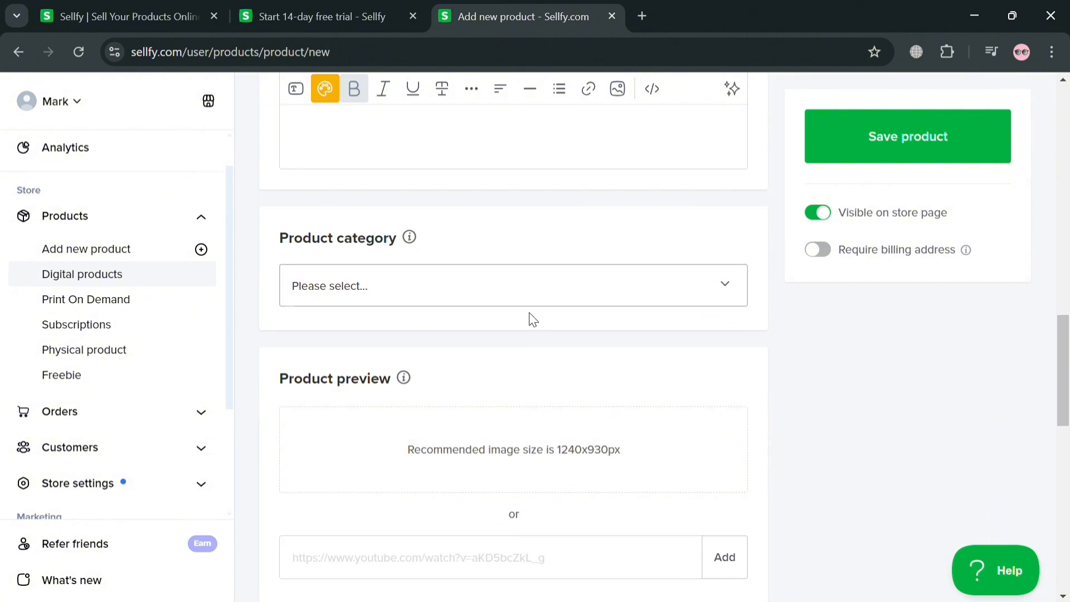
click(533, 289)
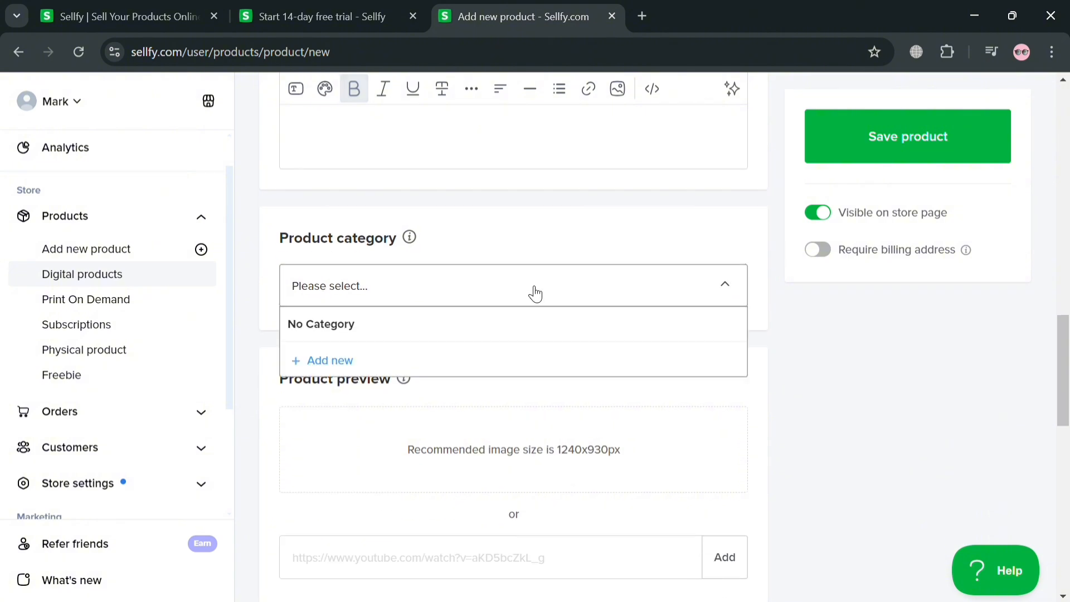
click(506, 363)
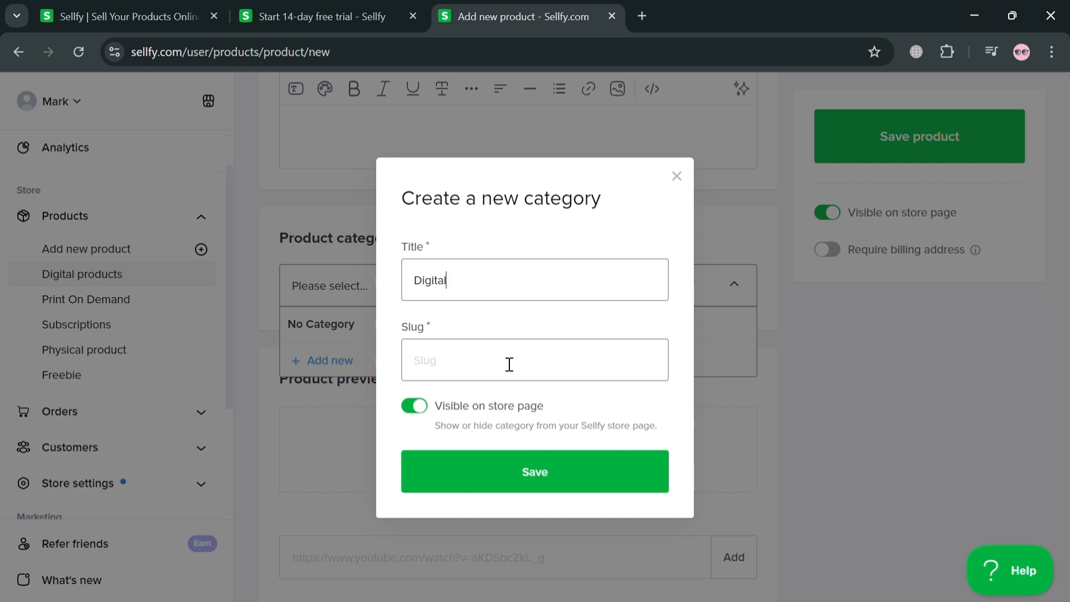
click(508, 471)
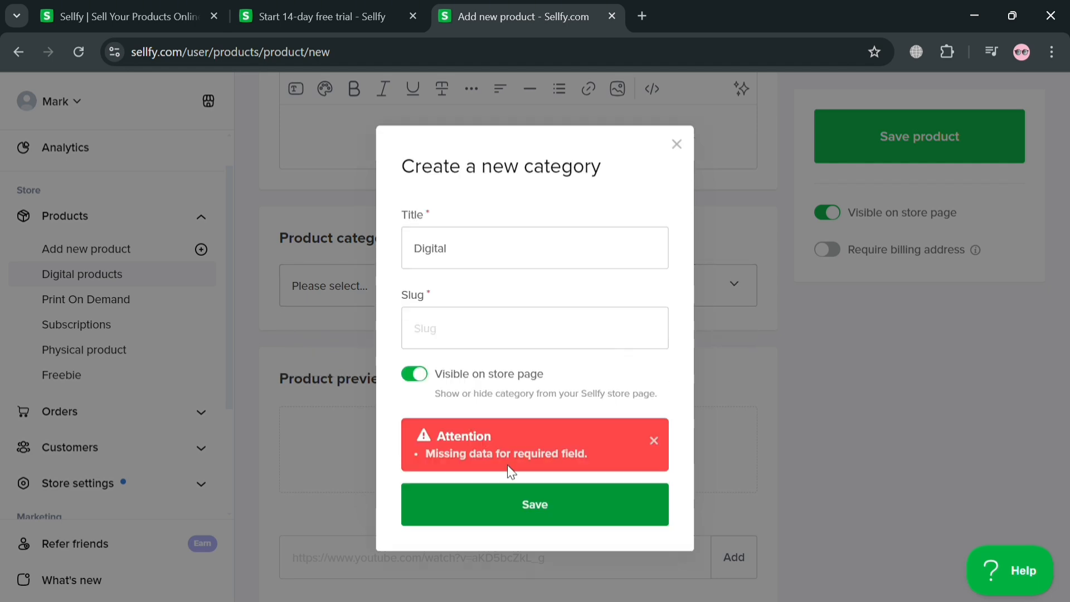
click(676, 144)
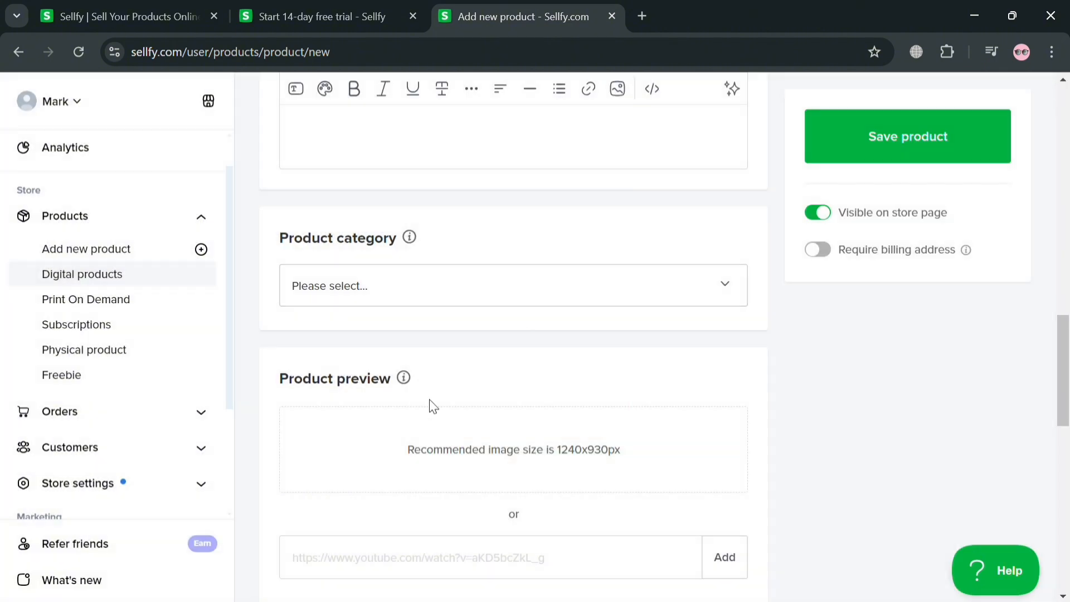
- Add the illustrated noodle bowl image as the product preview
scroll(512, 326, down, 4)
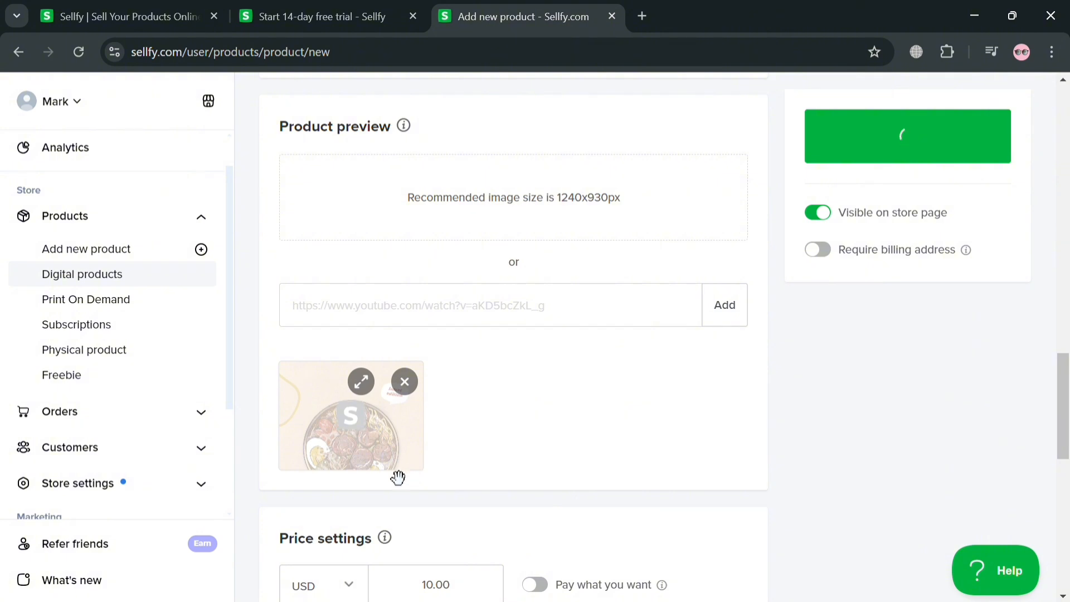
scroll(501, 345, down, 5)
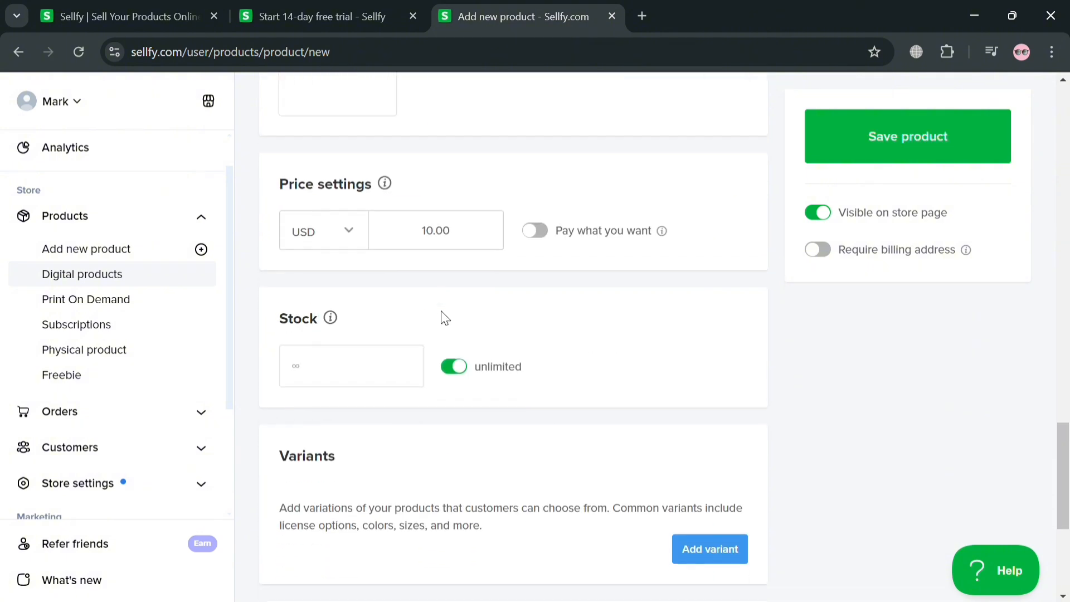
scroll(424, 306, up, 5)
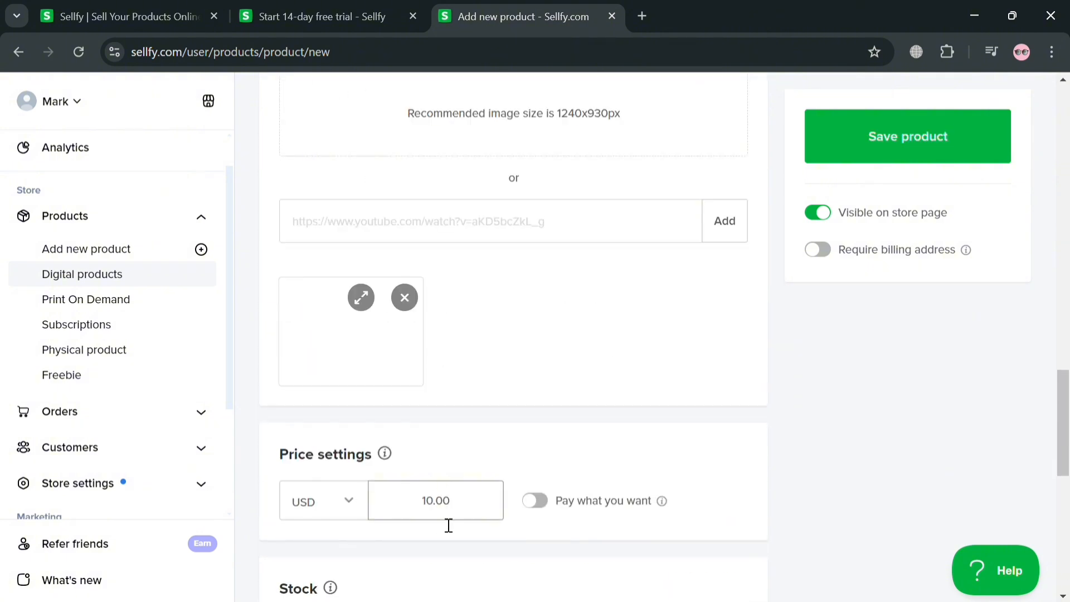
- Set the product price to 25.00 USD, and switch the "Pay what you want" option on and back off
click(350, 511)
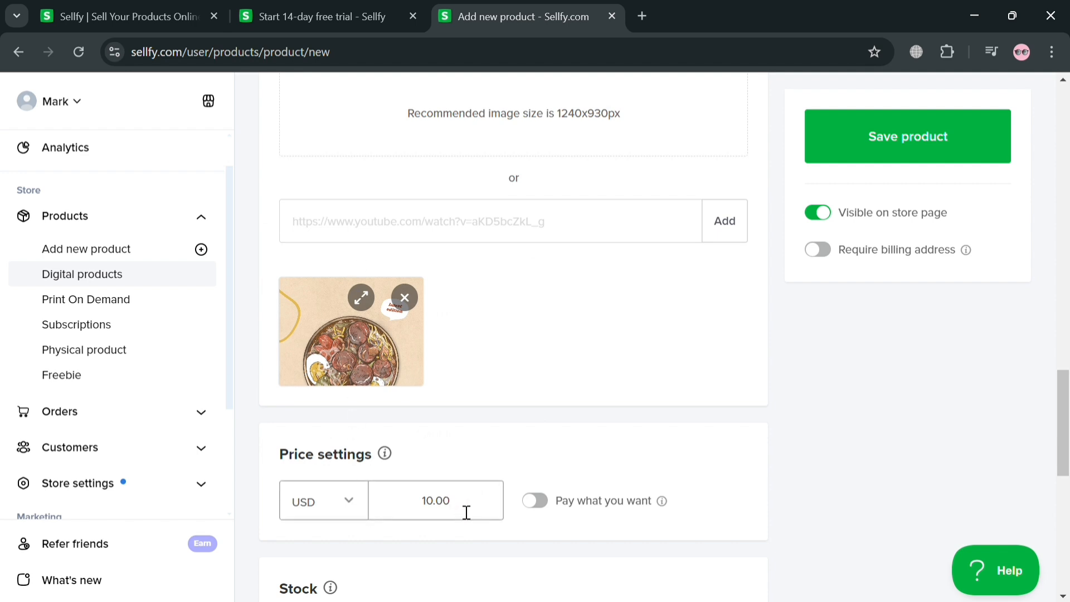
click(474, 465)
double_click(450, 516)
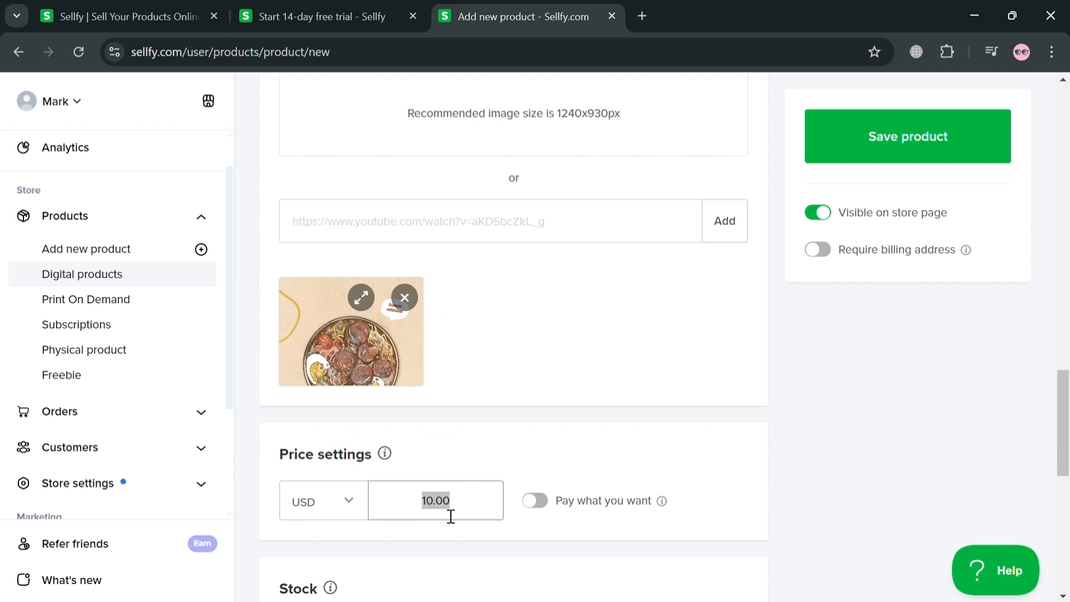
text(25)
click(503, 460)
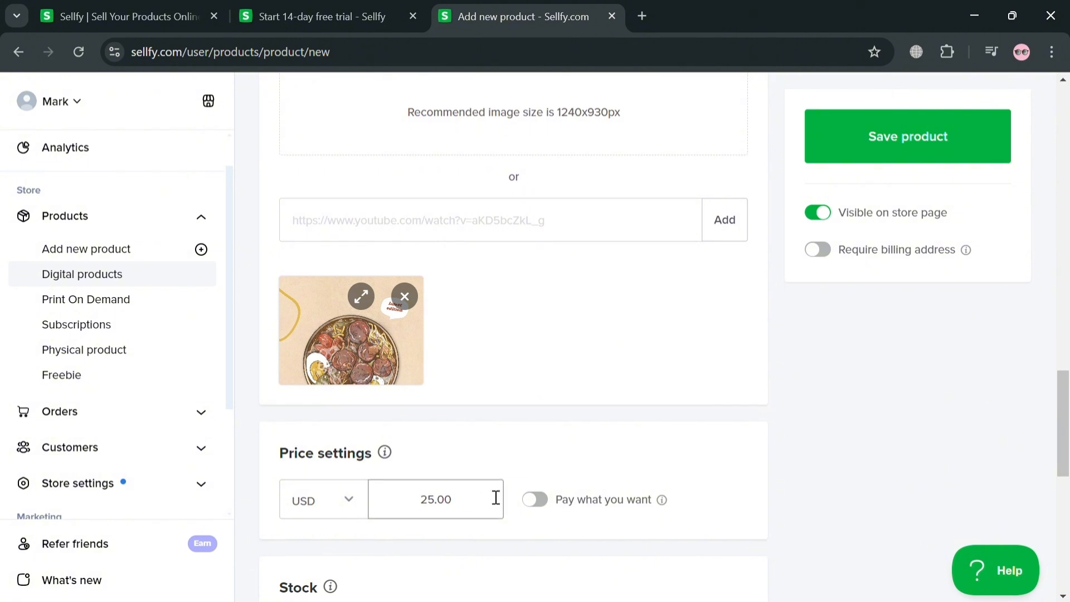
click(538, 508)
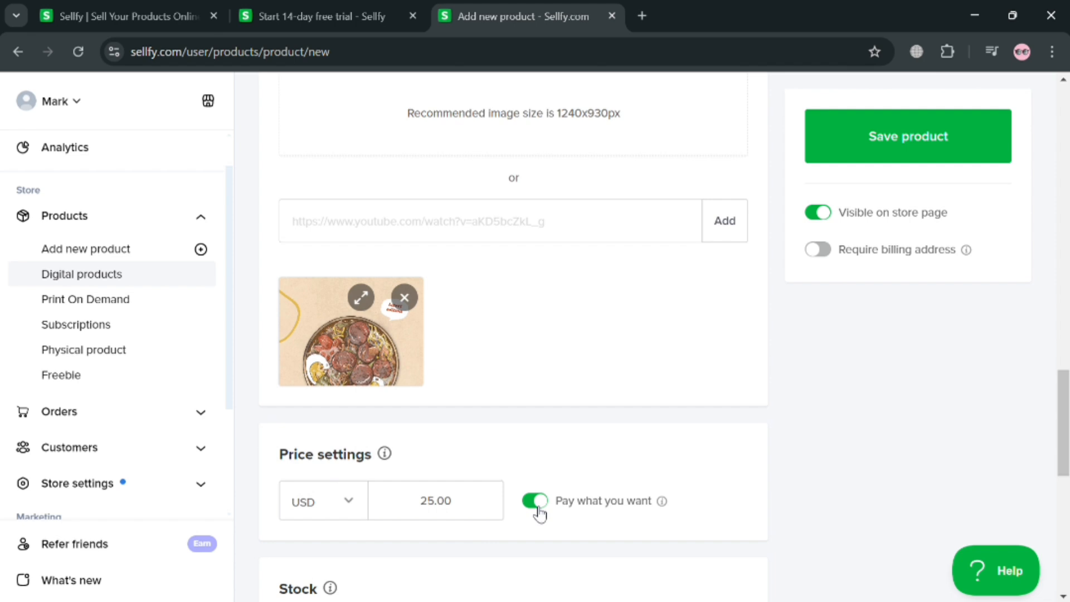
click(537, 508)
- Switch the product's unlimited stock option off, enter the stock quantity field, and switch unlimited stock back on
scroll(557, 466, down, 5)
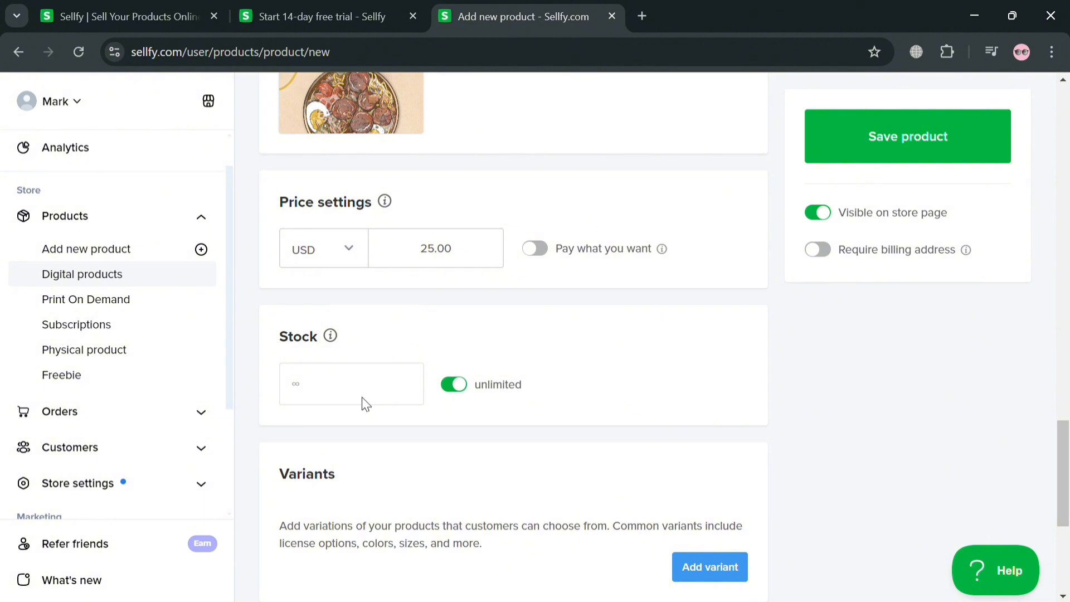
scroll(473, 387, down, 2)
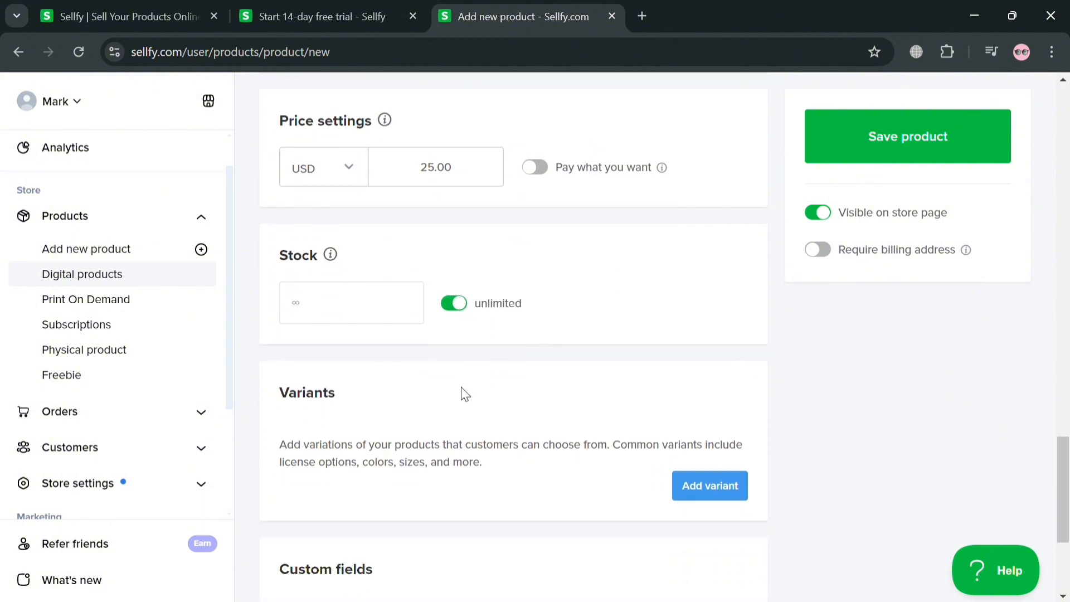
click(461, 303)
click(346, 319)
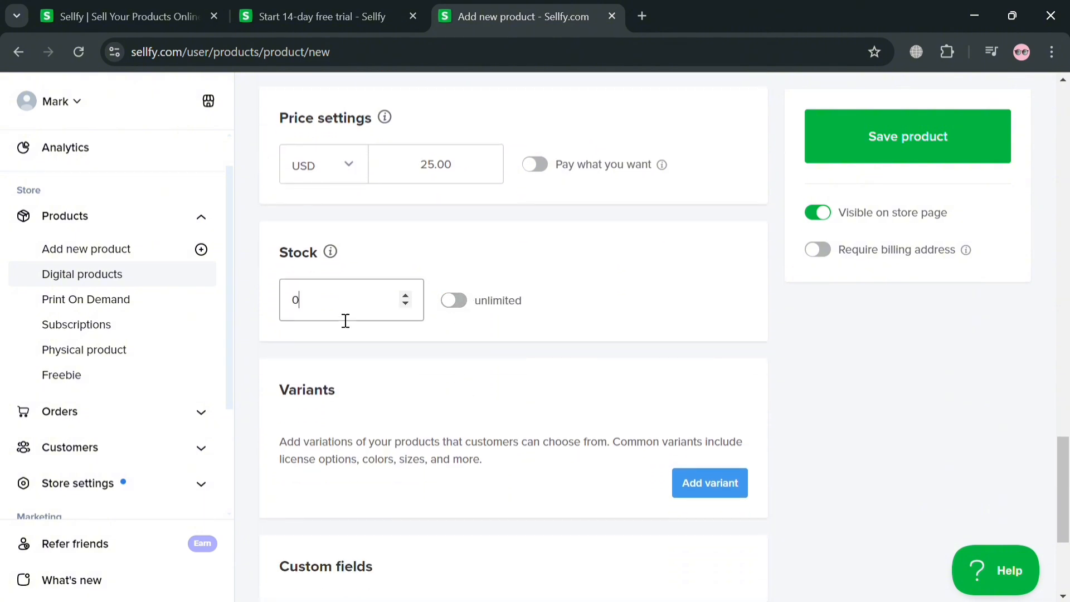
click(462, 301)
- Check the variants and custom fields sections, and save the Poster Design product
scroll(487, 336, down, 3)
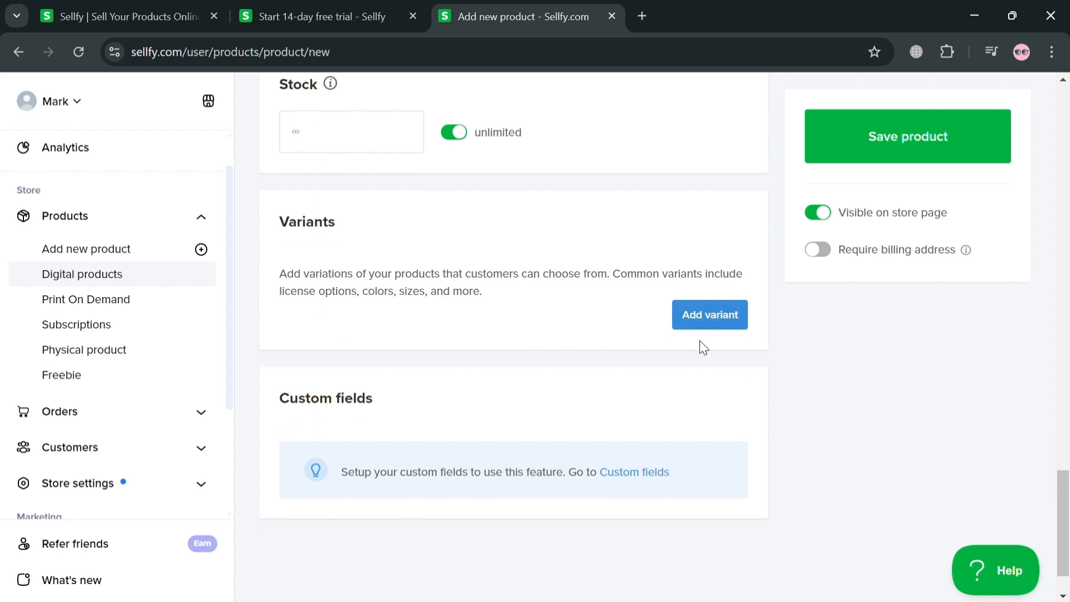
scroll(619, 453, down, 1)
scroll(647, 439, up, 10)
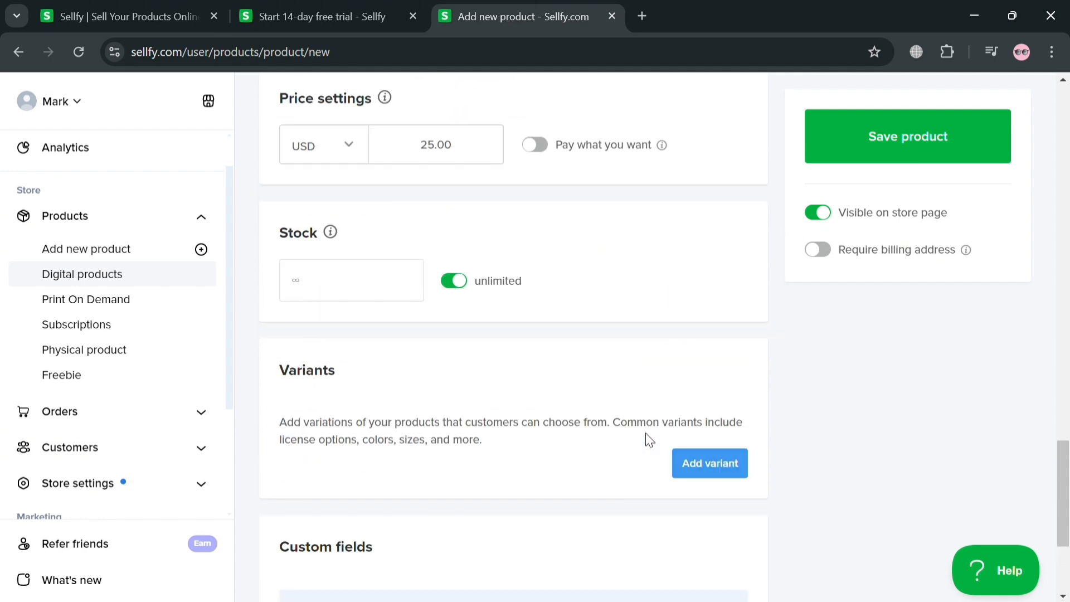
scroll(664, 419, up, 6)
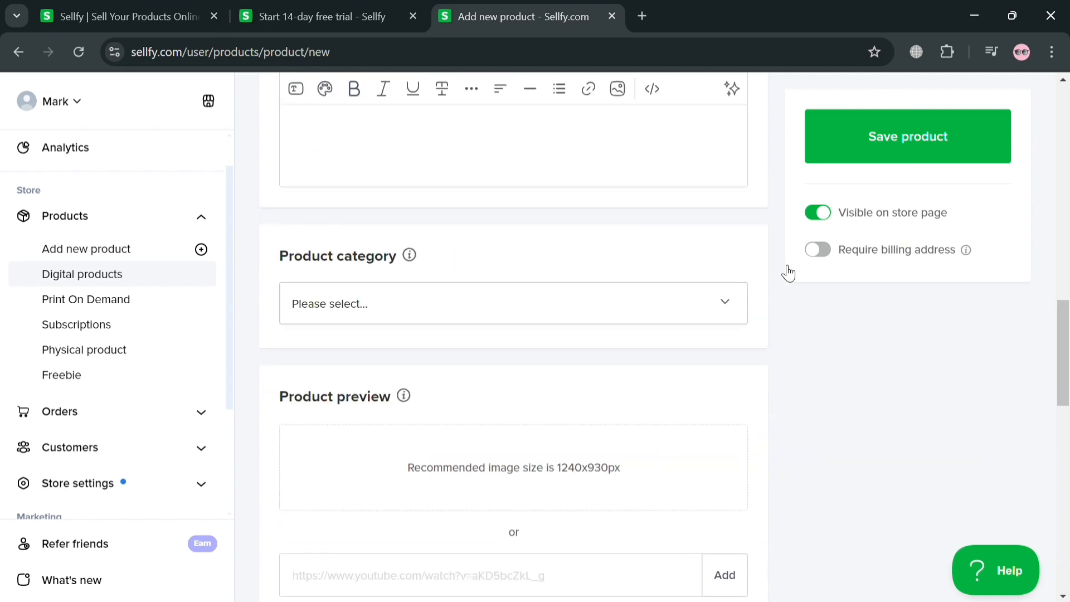
click(913, 146)
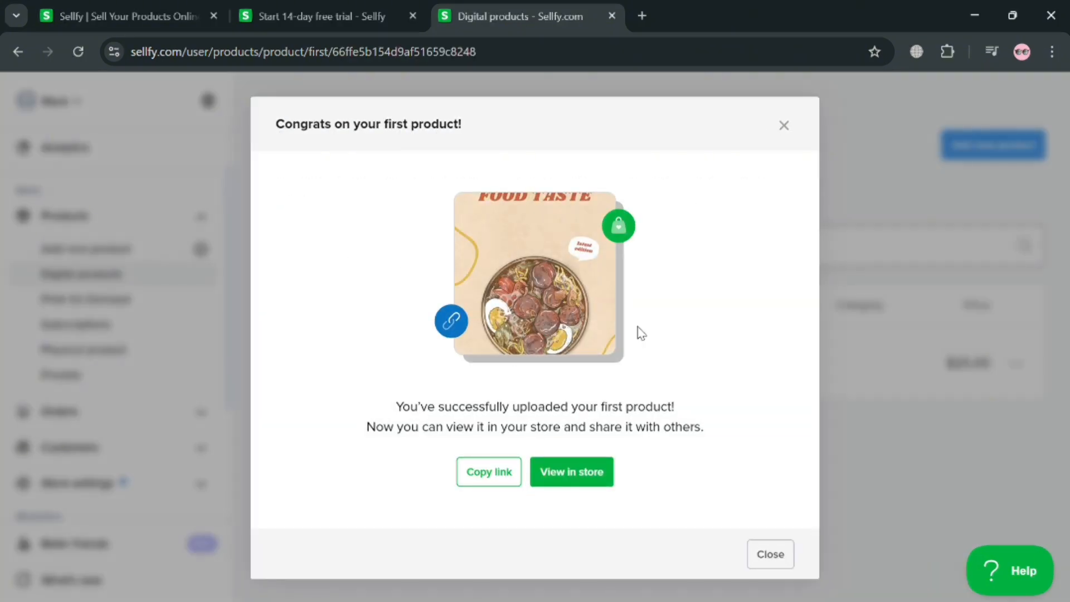
- View the saved Poster Design product on its store page, and close the first-product dialog back in the dashboard
click(567, 479)
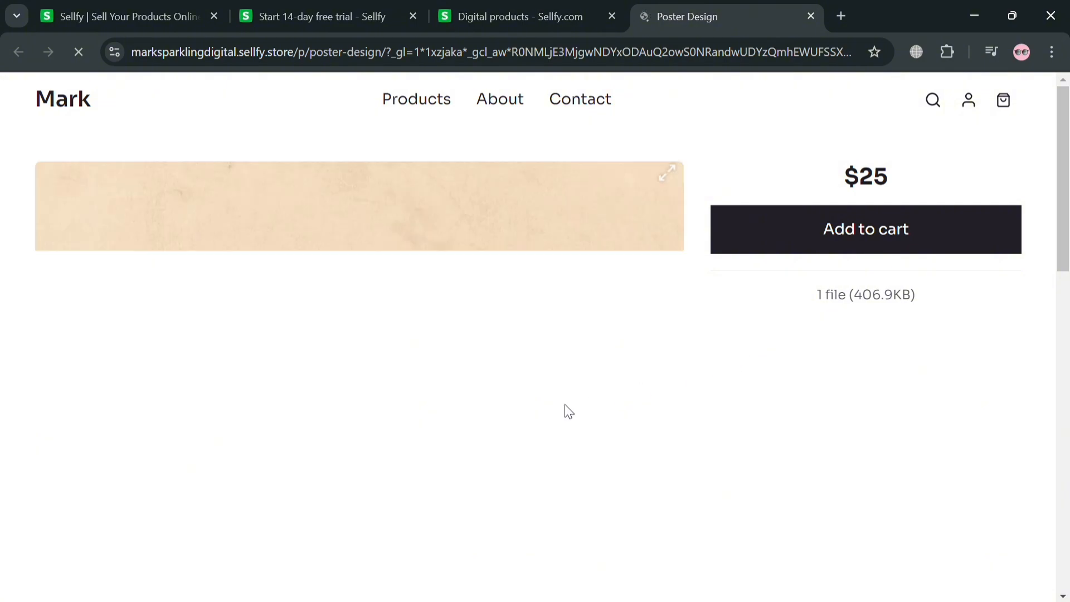
scroll(431, 443, down, 10)
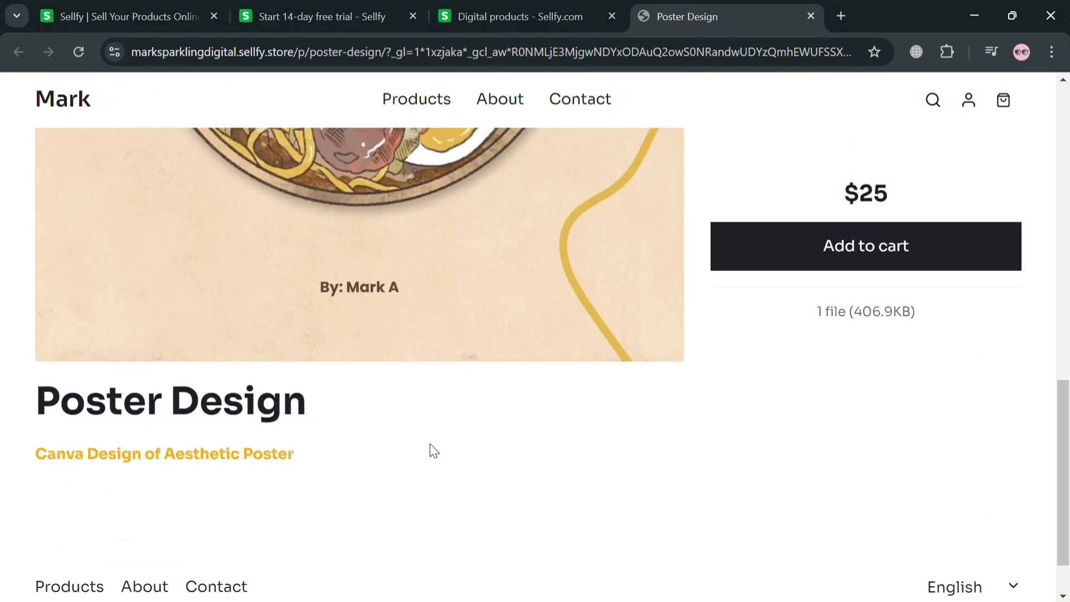
scroll(168, 473, up, 10)
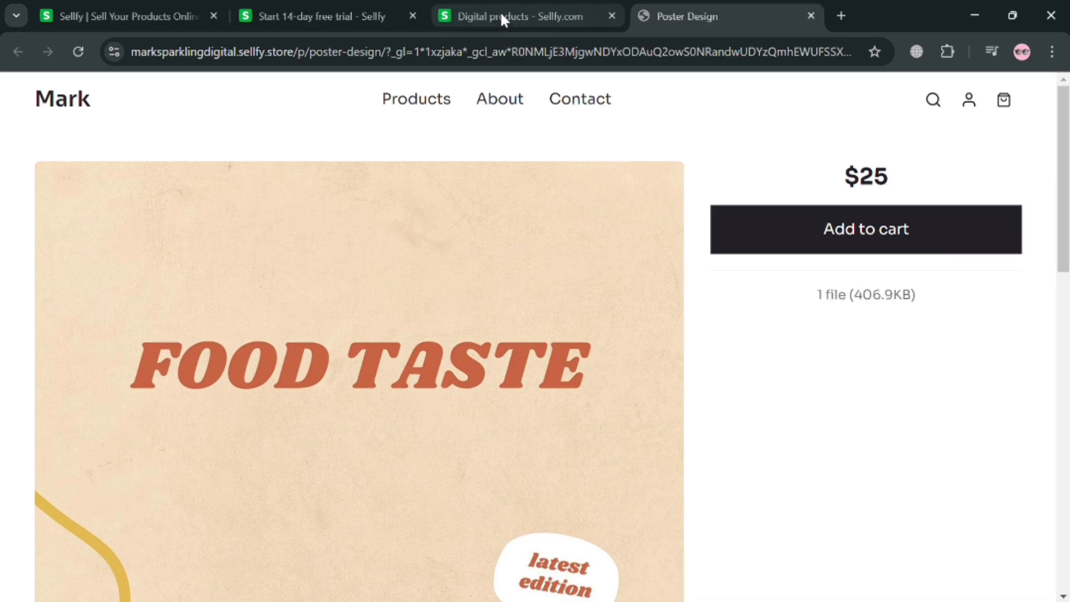
click(500, 18)
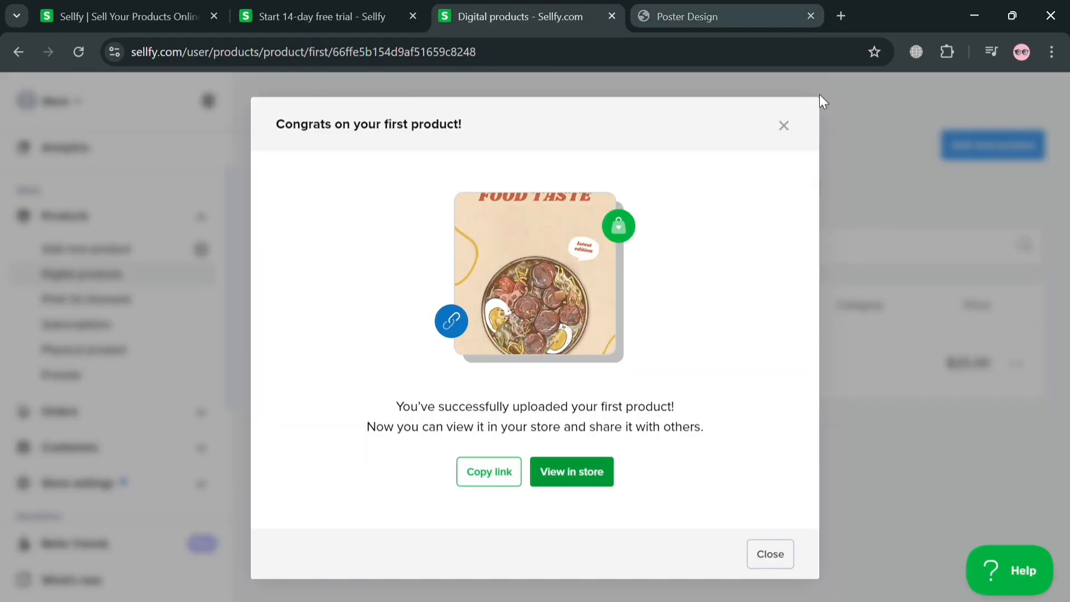
click(784, 132)
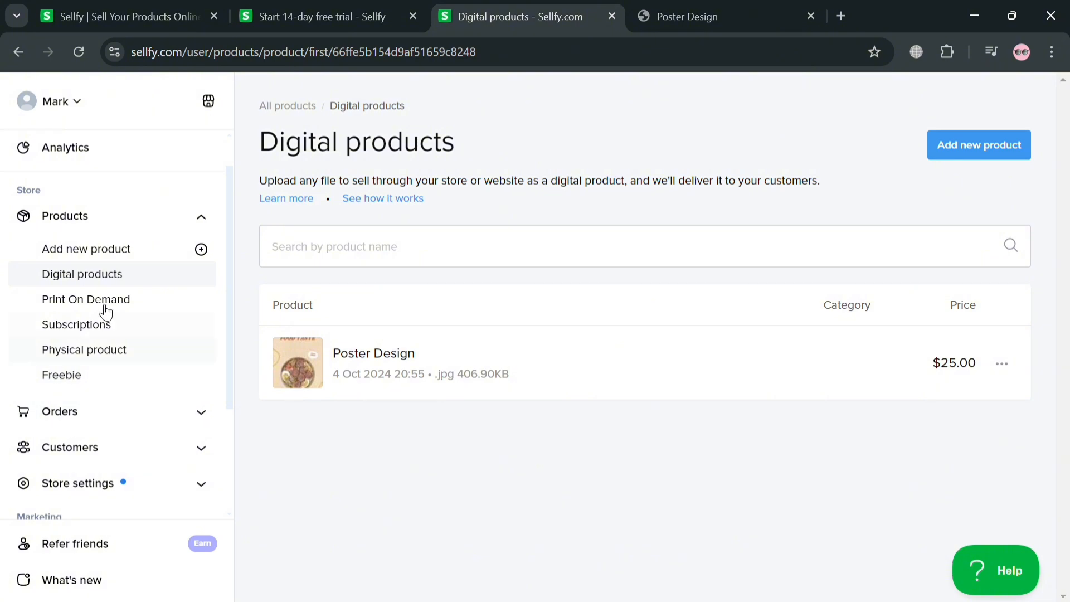
- Look at the Physical product and Print On Demand product pages
click(120, 353)
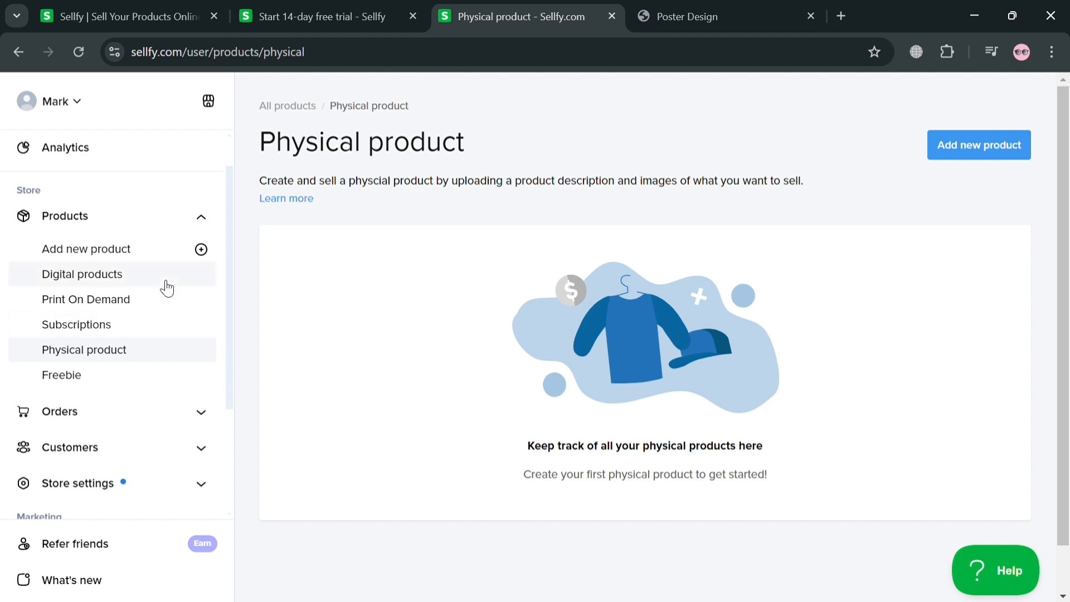
click(162, 300)
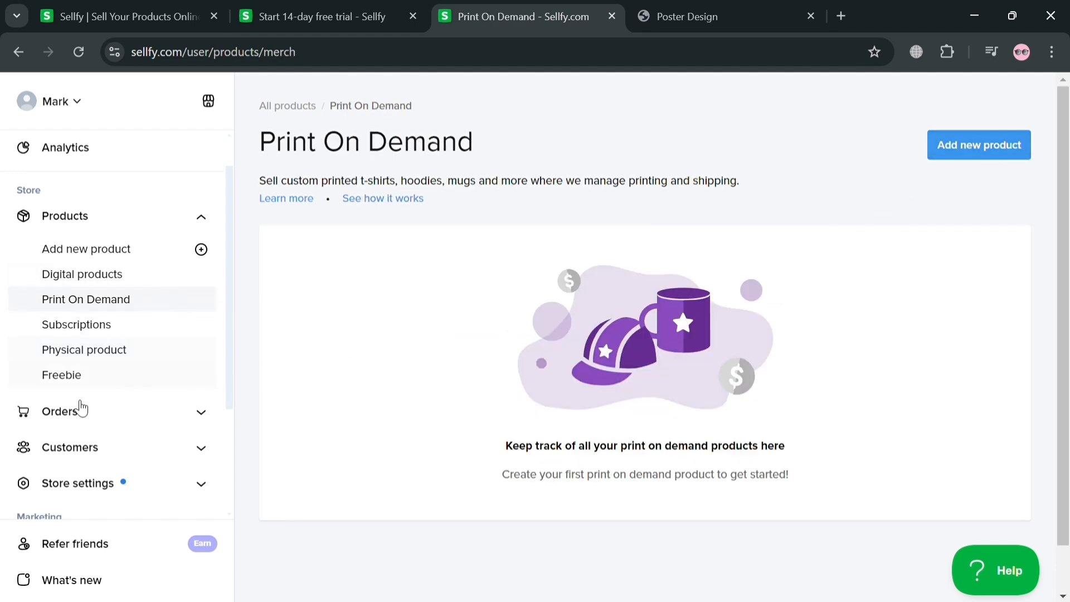
scroll(835, 150, down, 1)
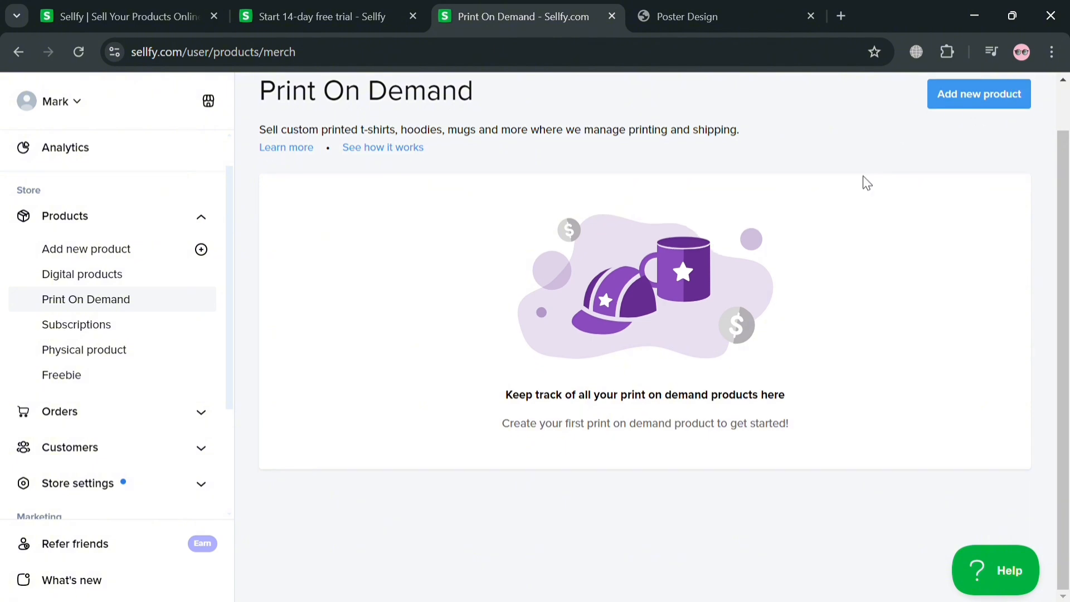
scroll(866, 183, up, 1)
scroll(167, 370, down, 3)
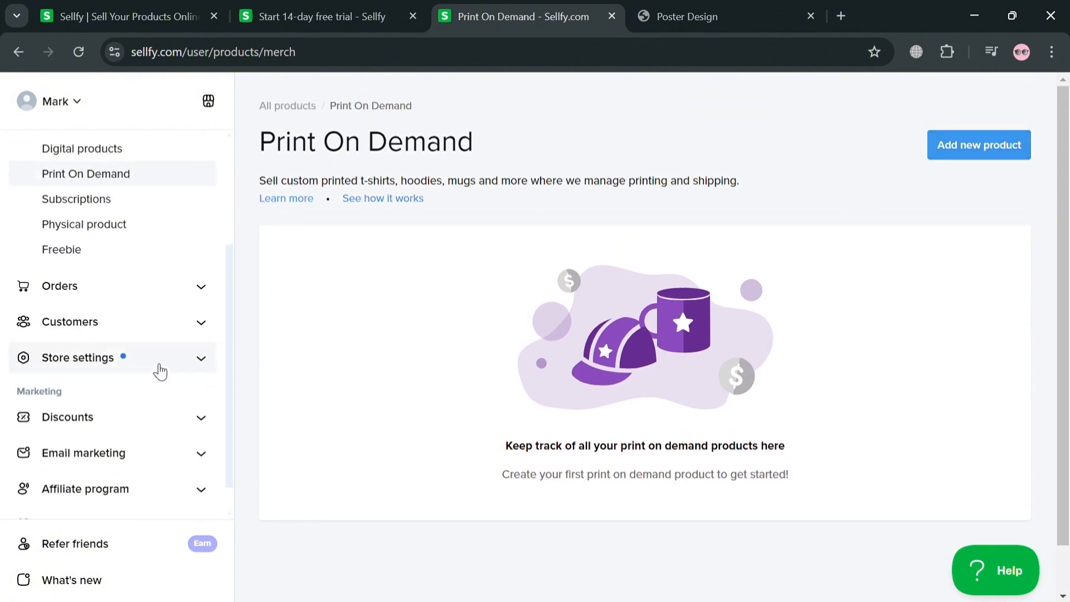
- Start a new print on demand product, and browse the hub's categories and new arrivals
click(1006, 151)
scroll(478, 274, down, 3)
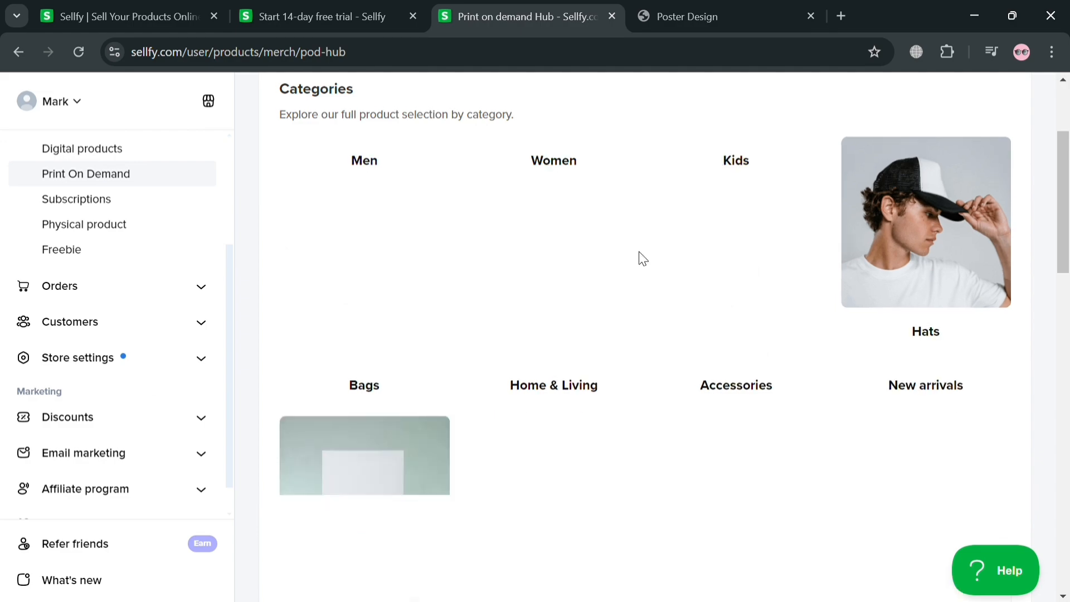
scroll(536, 327, down, 8)
scroll(509, 352, down, 7)
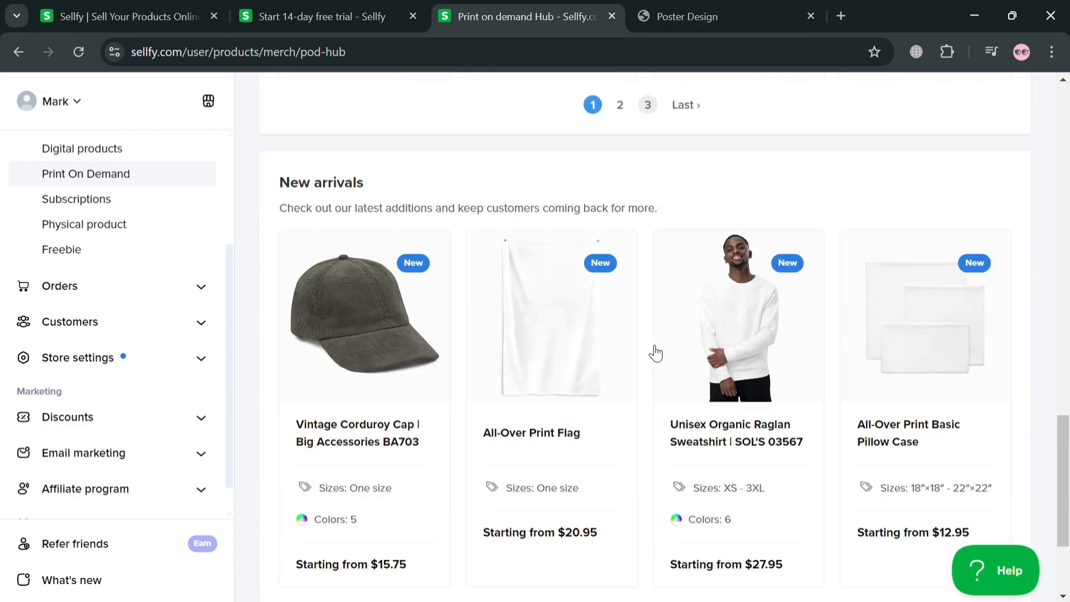
scroll(530, 379, down, 3)
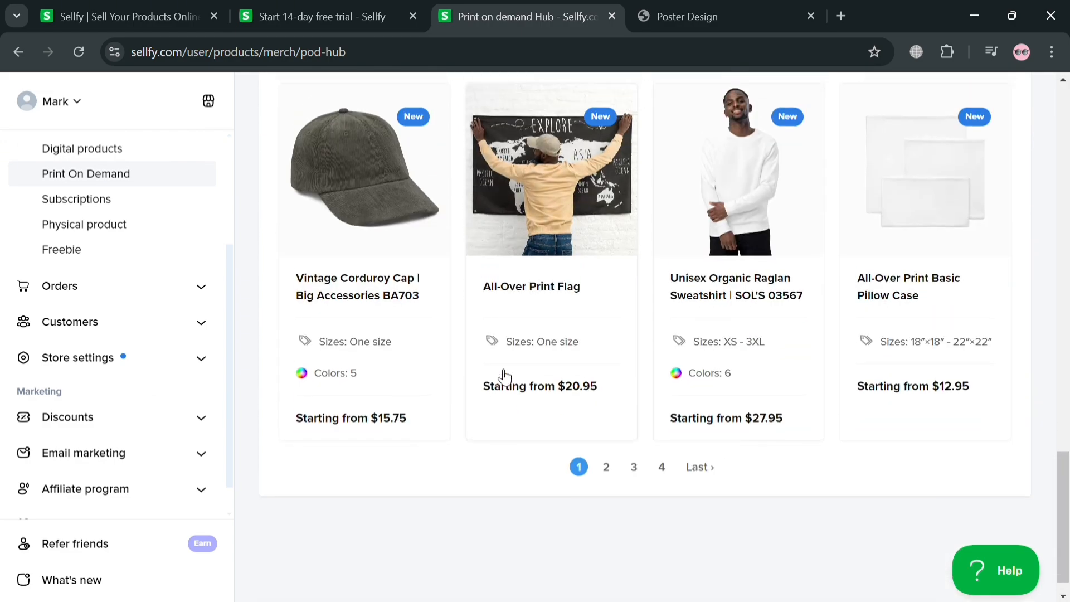
scroll(466, 390, up, 15)
scroll(458, 302, up, 5)
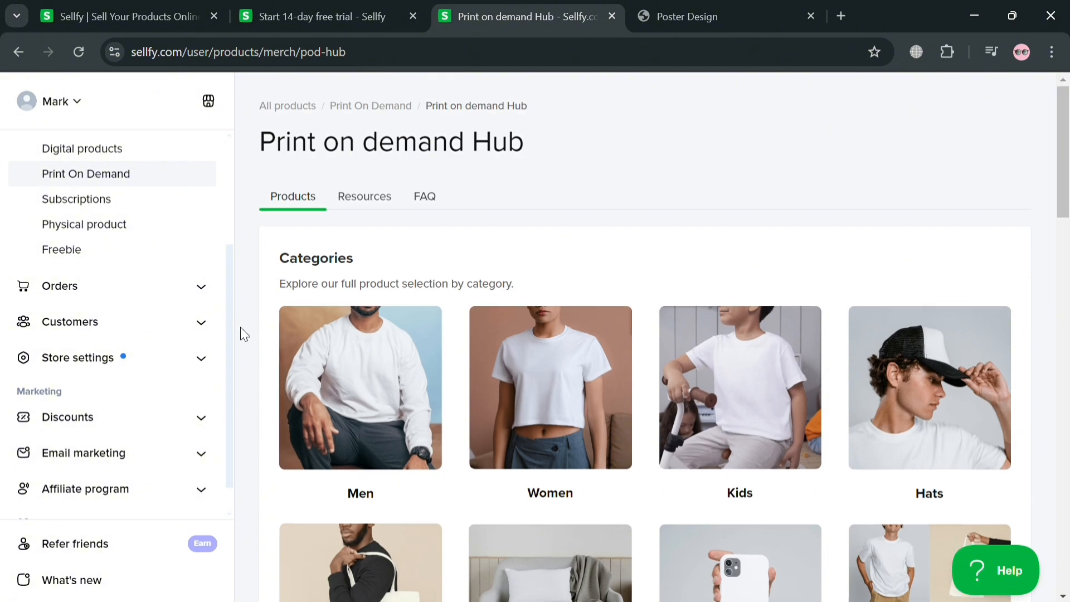
- View the store's orders and order export pages, and its customers and subscribers pages
click(114, 289)
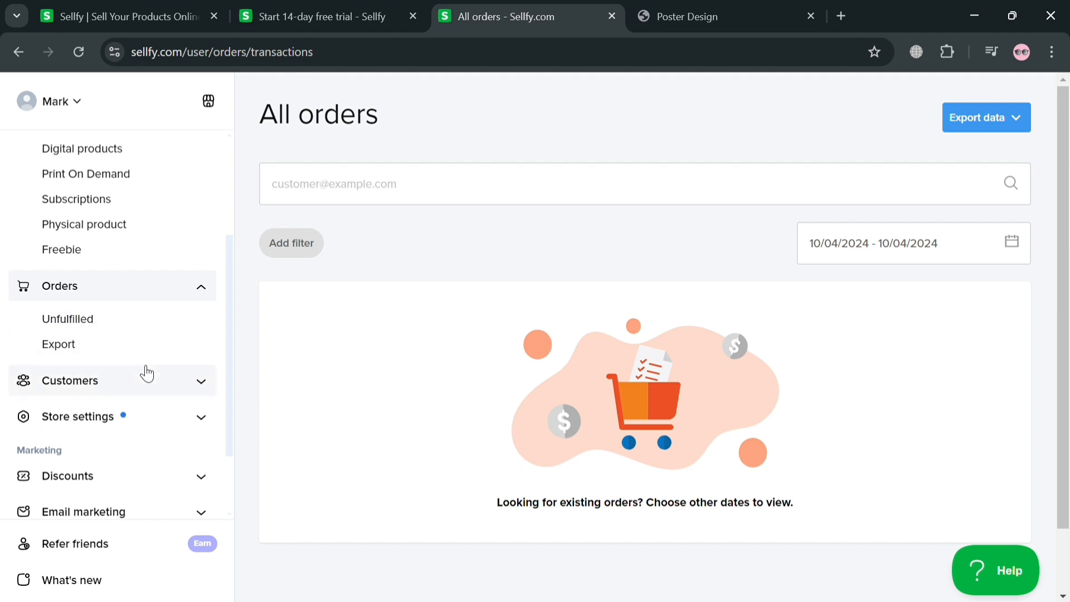
click(166, 328)
click(163, 349)
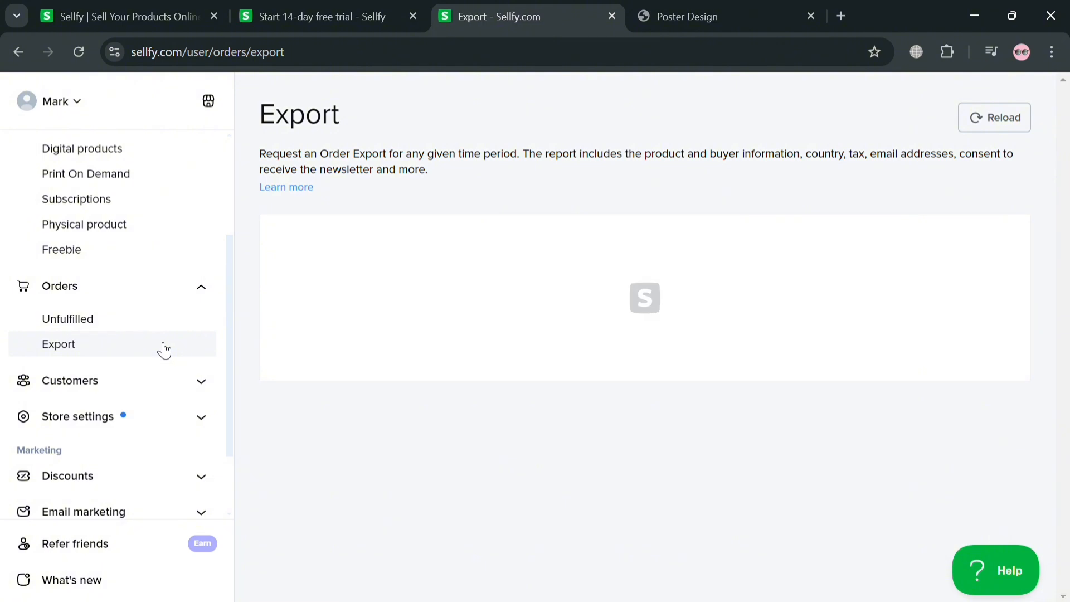
click(143, 376)
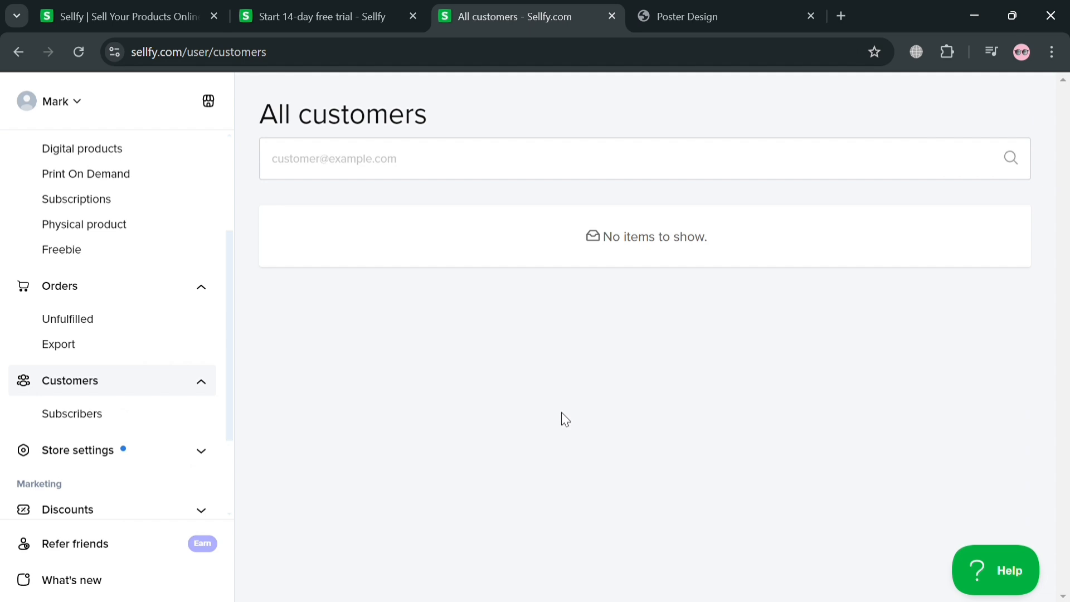
click(119, 413)
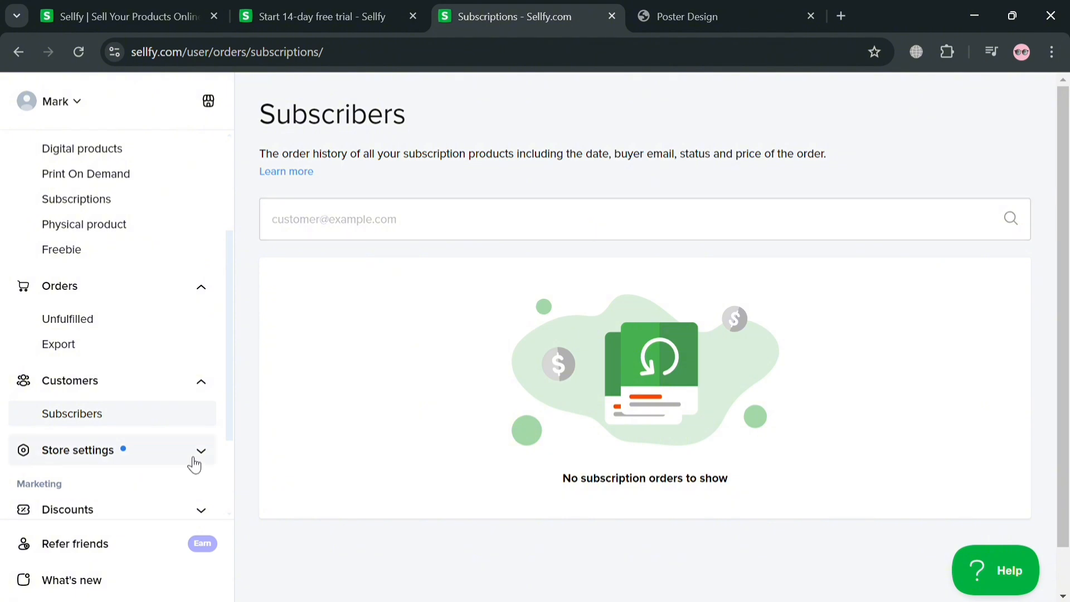
- Open the store customizer from the store settings, and look over the built-in Home page's modules
click(192, 457)
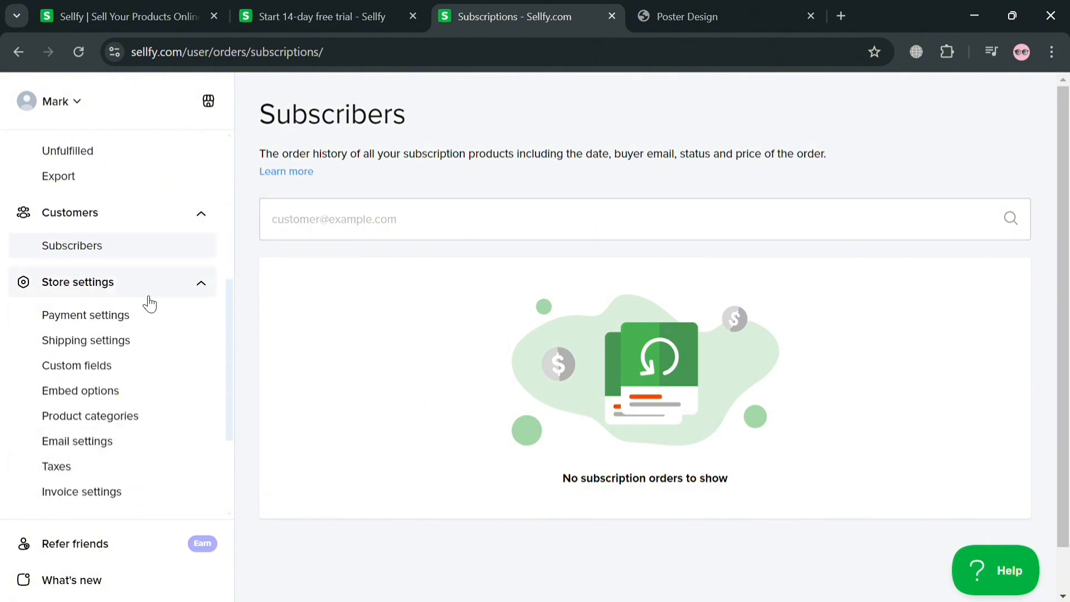
click(63, 287)
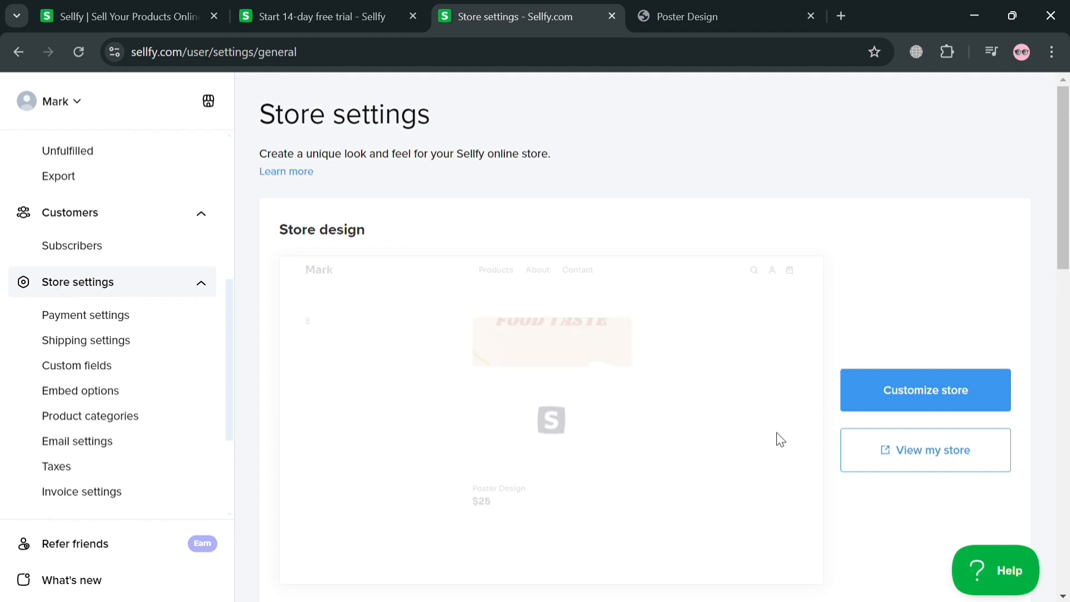
click(977, 398)
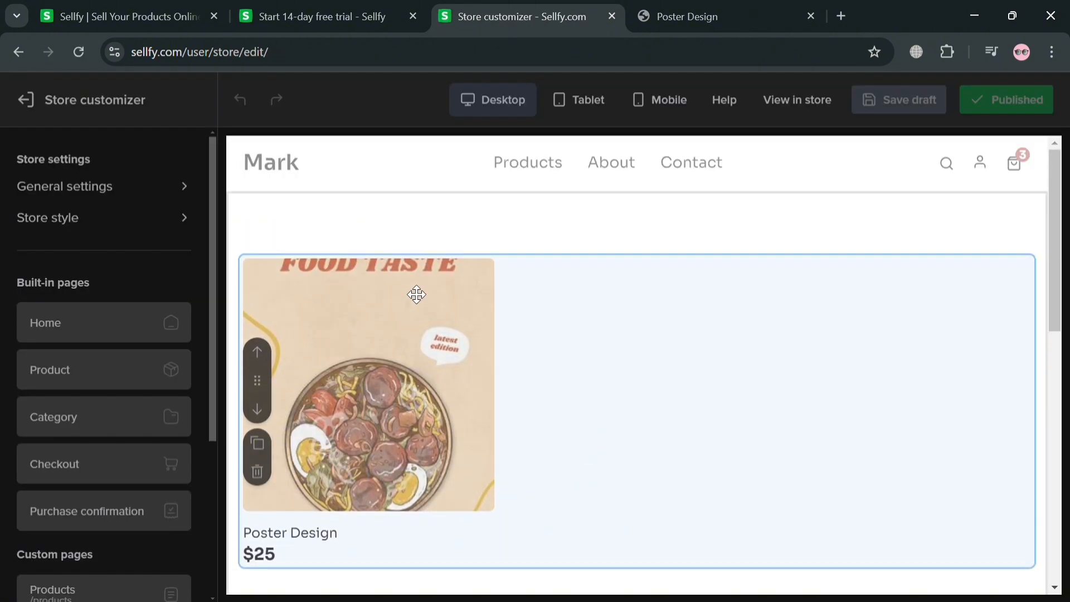
click(68, 329)
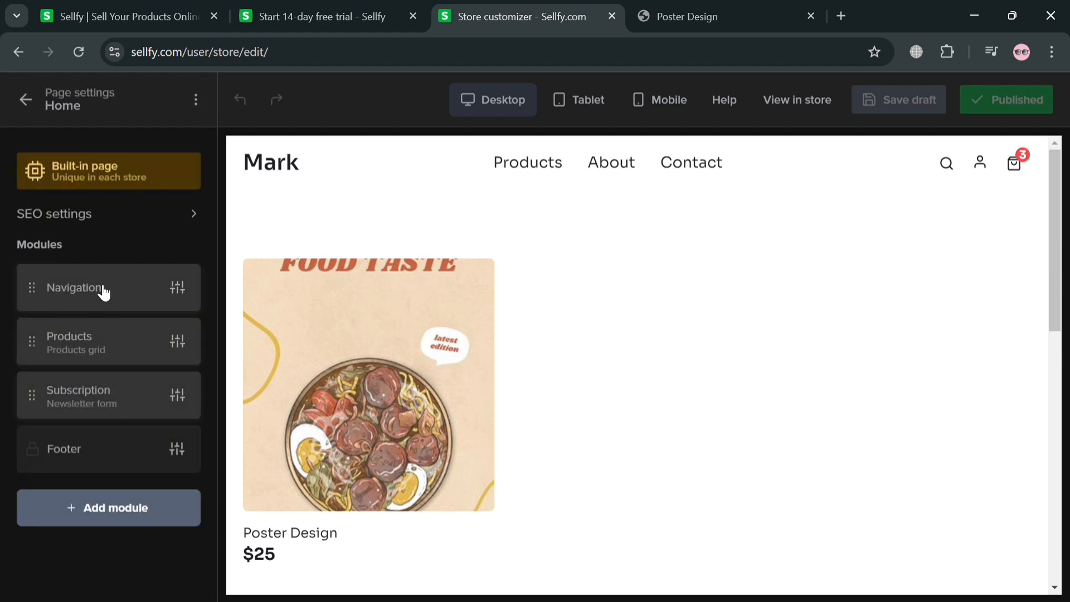
click(34, 101)
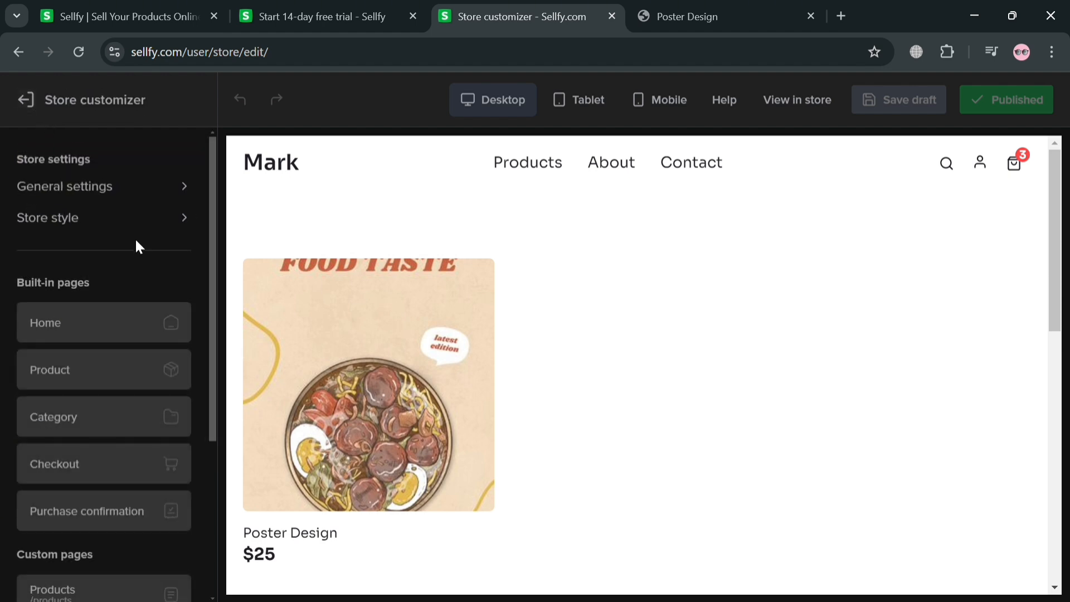
- Apply the Lumière theme to the store, and return to the store style settings
click(117, 226)
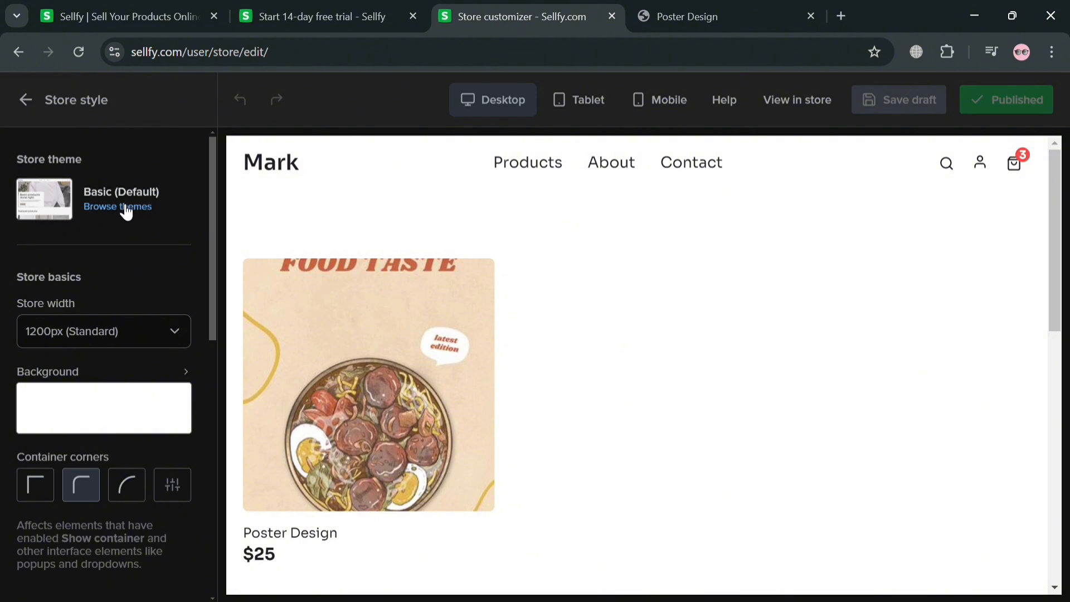
click(127, 211)
scroll(132, 412, down, 4)
mouse_move(134, 424)
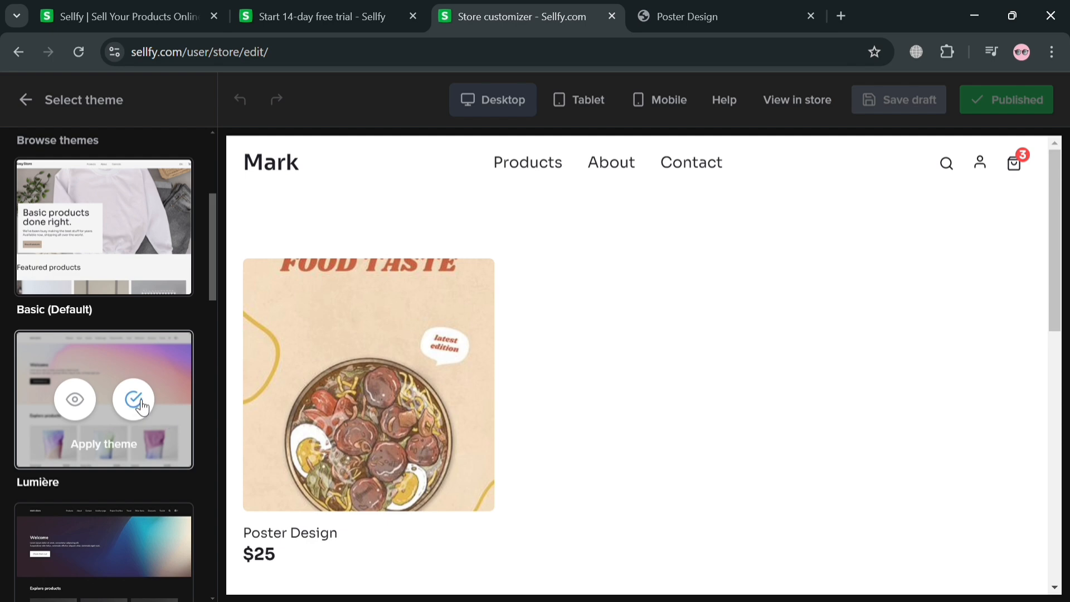
click(141, 404)
click(677, 368)
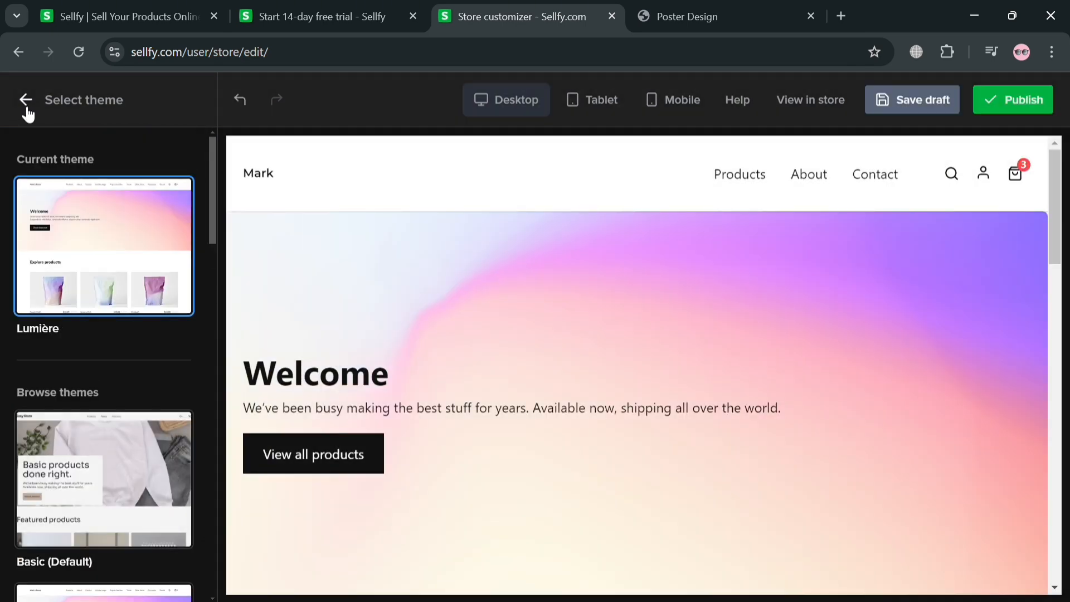
click(26, 109)
- Set the store's background color to blue #3b96dd in the store style, and check the preview down to the product section
click(162, 337)
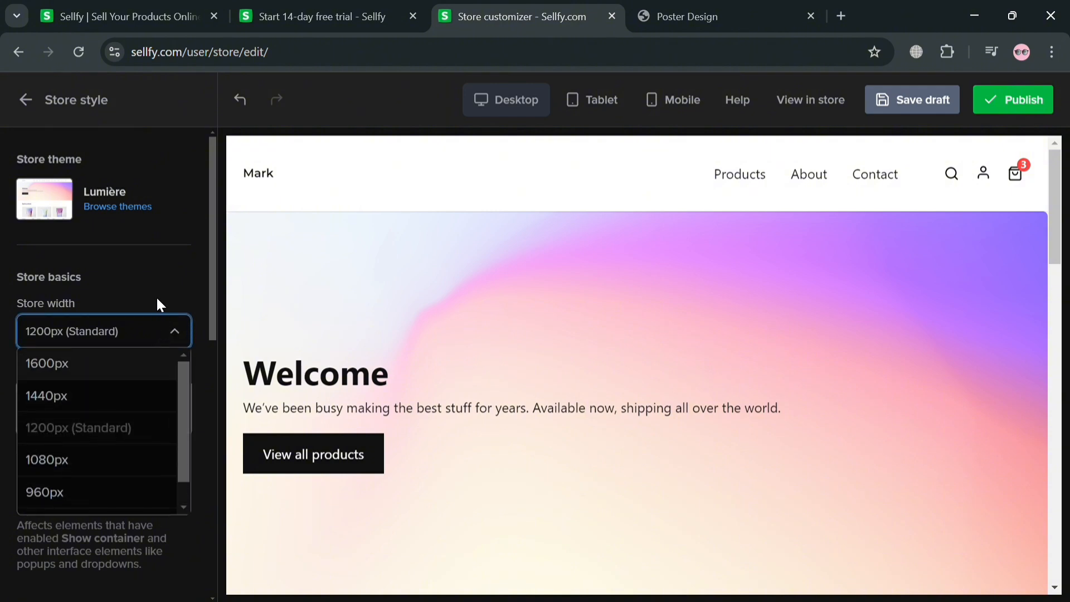
click(160, 286)
scroll(160, 286, down, 2)
click(161, 338)
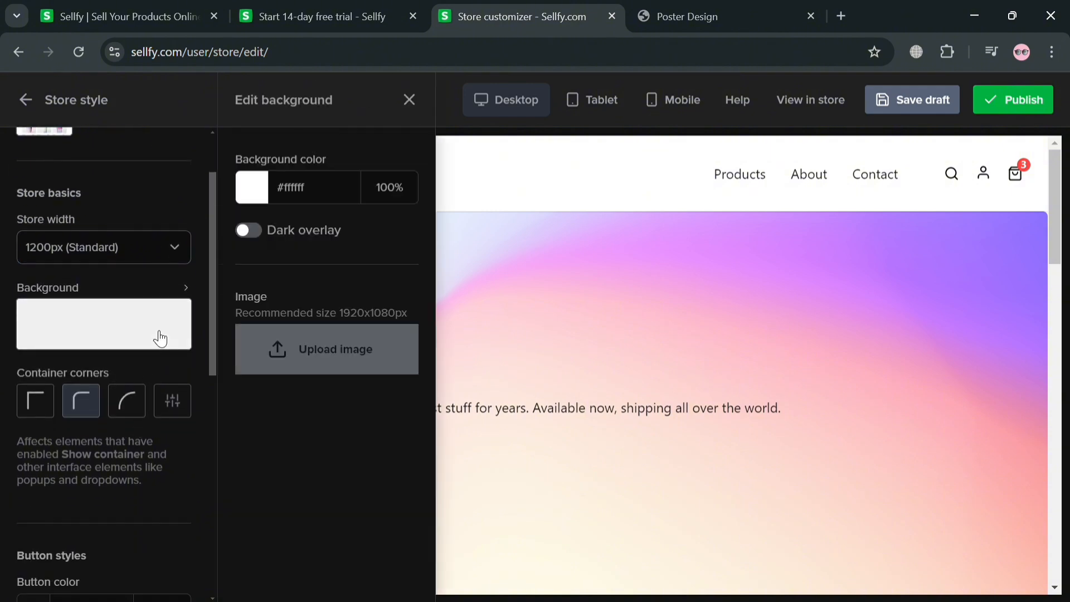
click(262, 199)
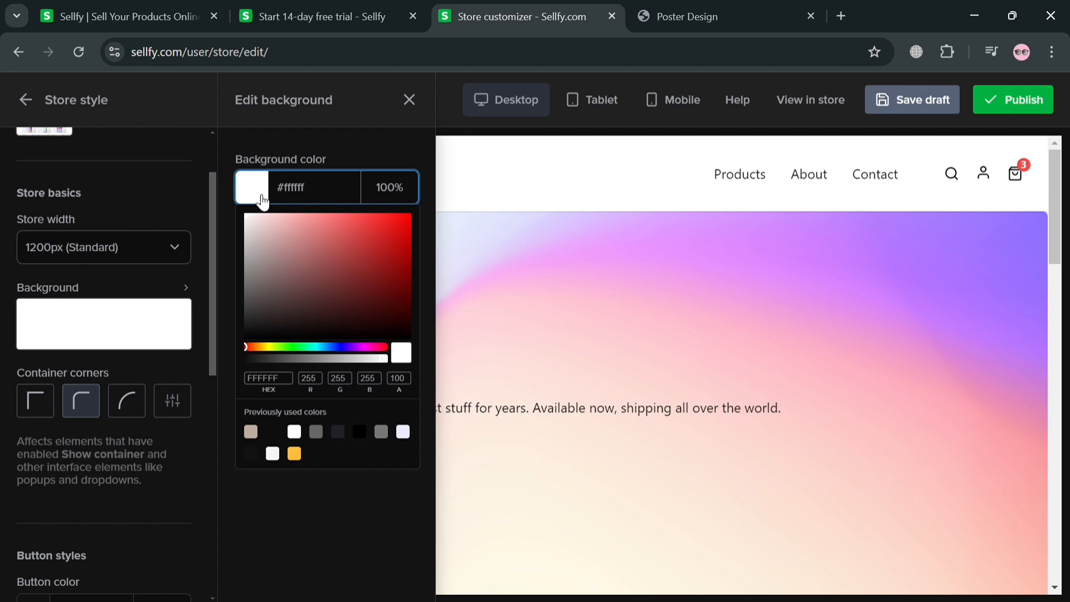
click(349, 306)
drag(349, 346, 324, 346)
drag(358, 242, 367, 230)
click(386, 166)
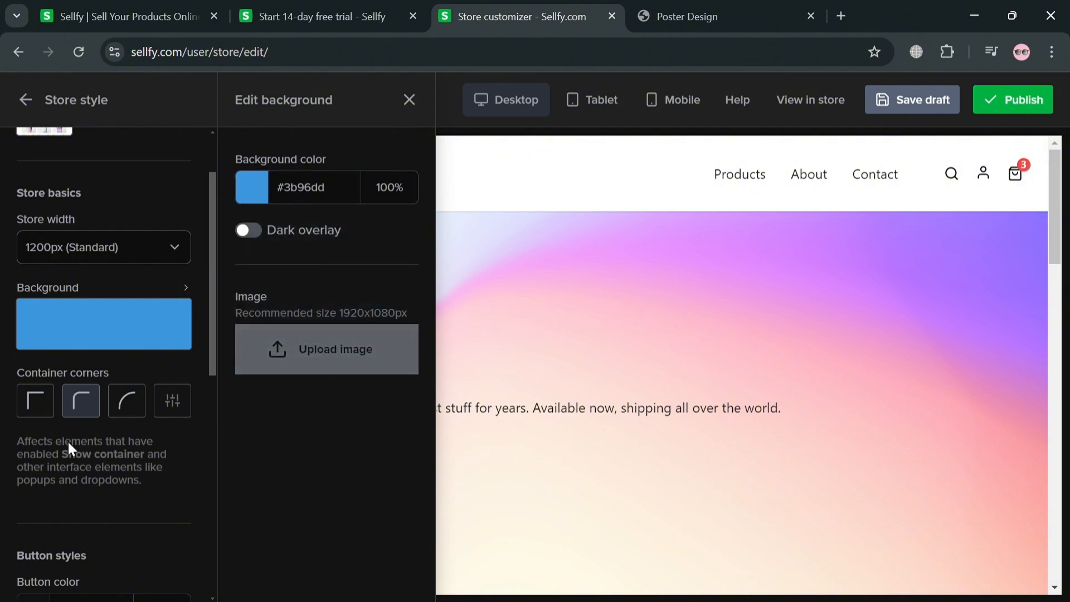
click(409, 100)
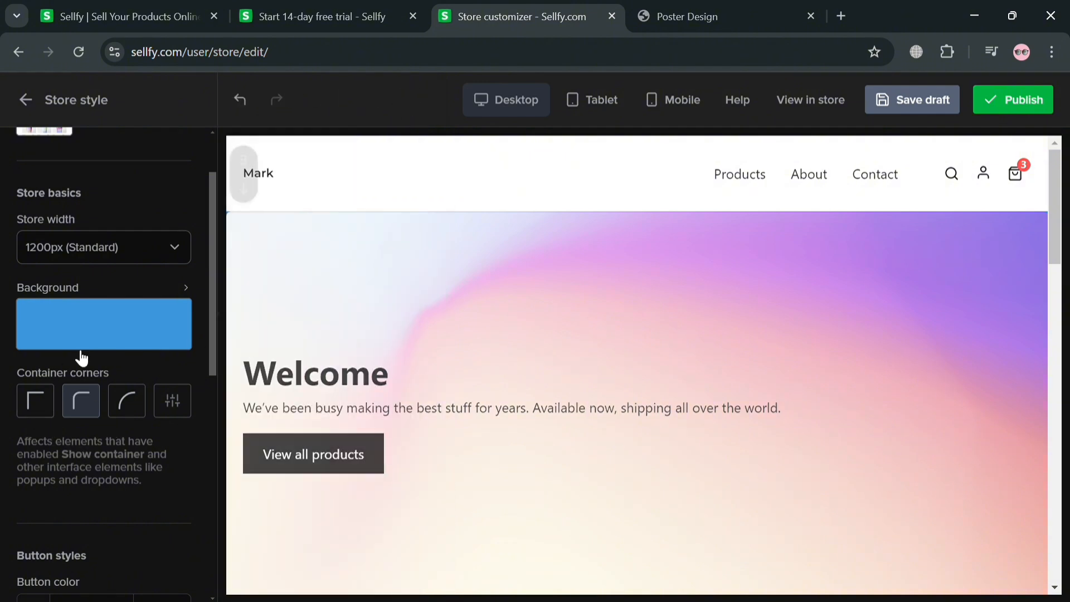
scroll(464, 304, down, 1)
scroll(468, 310, down, 5)
scroll(468, 312, up, 3)
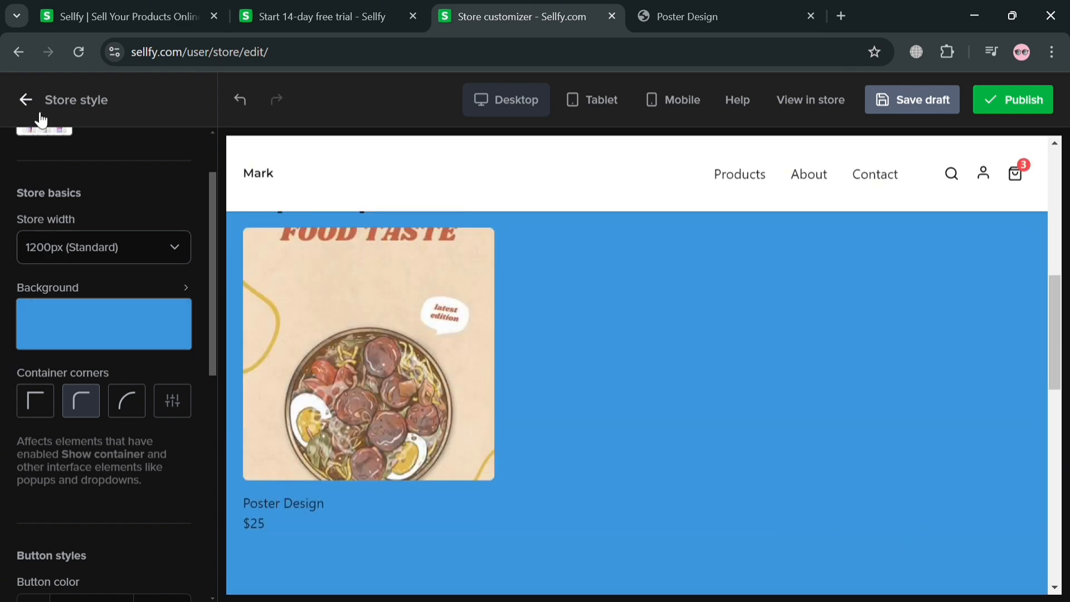
- Look over the built-in Product page's modules and preview, and return to the customizer's page list
click(26, 100)
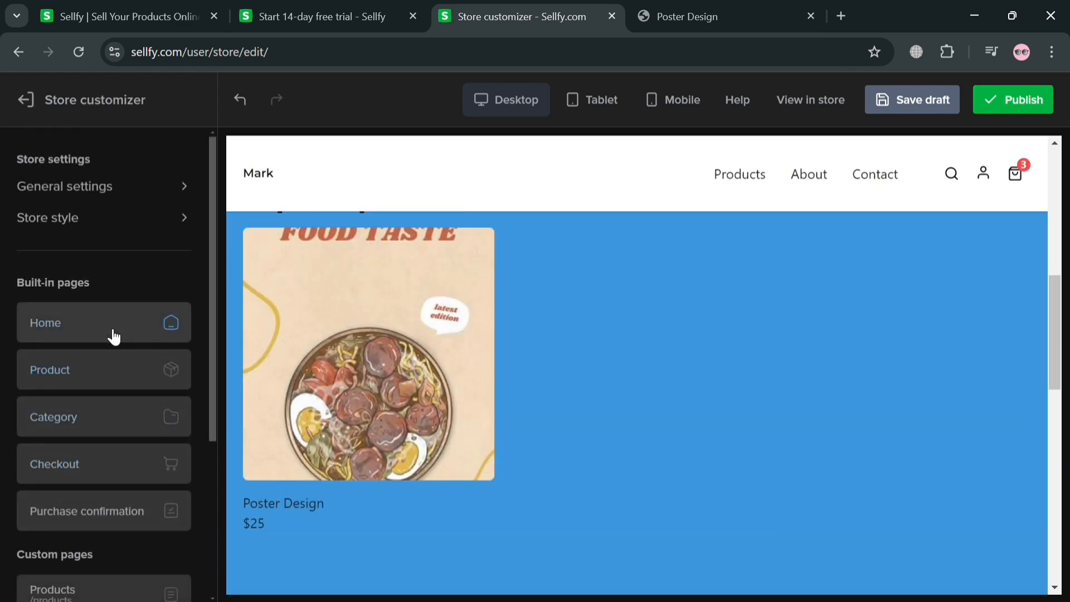
click(115, 390)
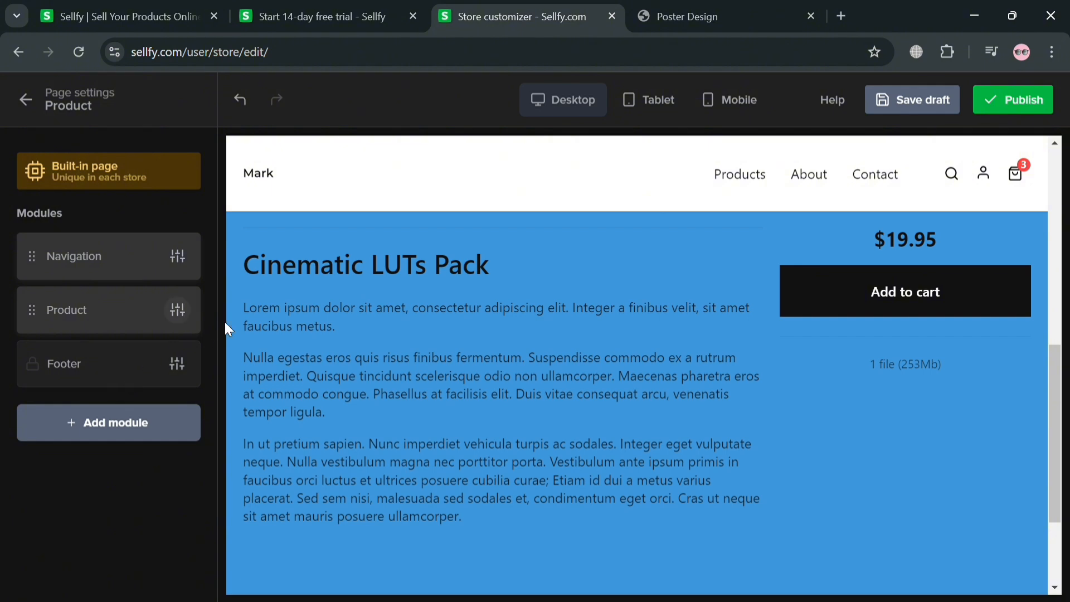
scroll(656, 301, up, 7)
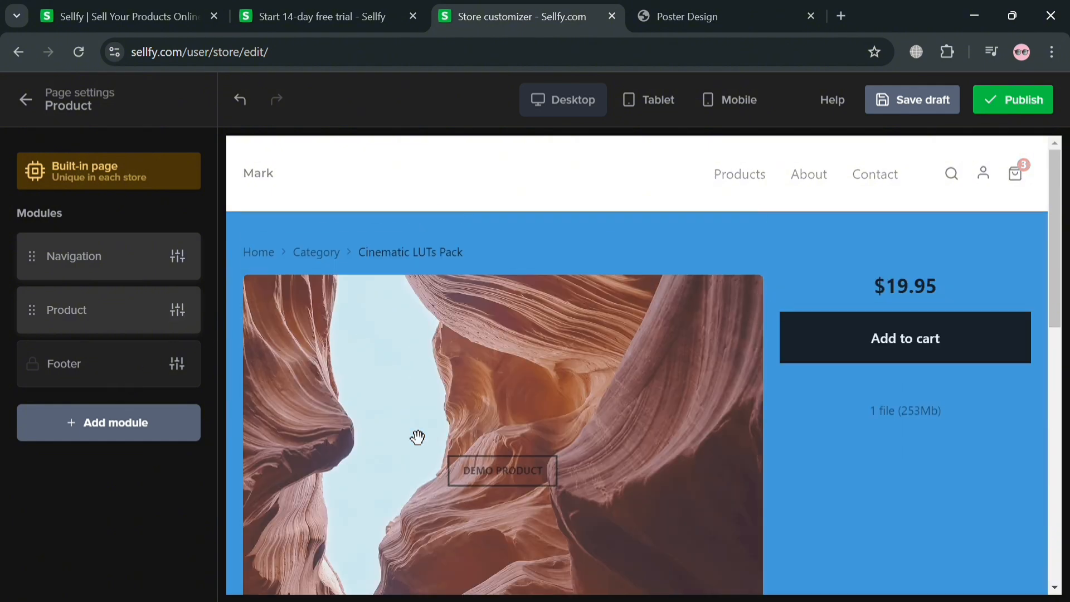
click(25, 100)
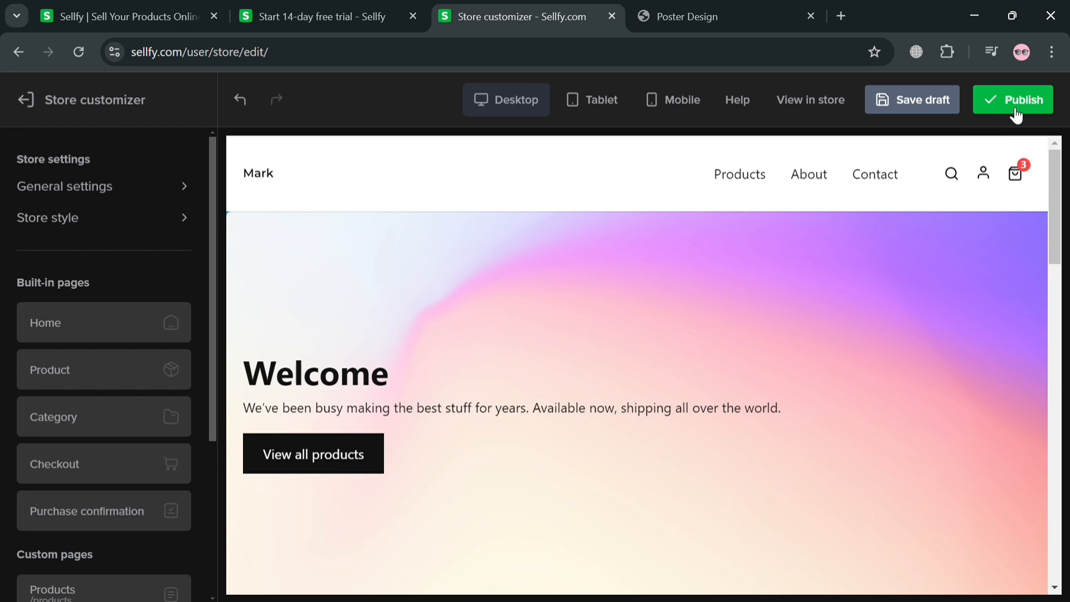
- Publish the customized store design and exit the store customizer
click(1045, 112)
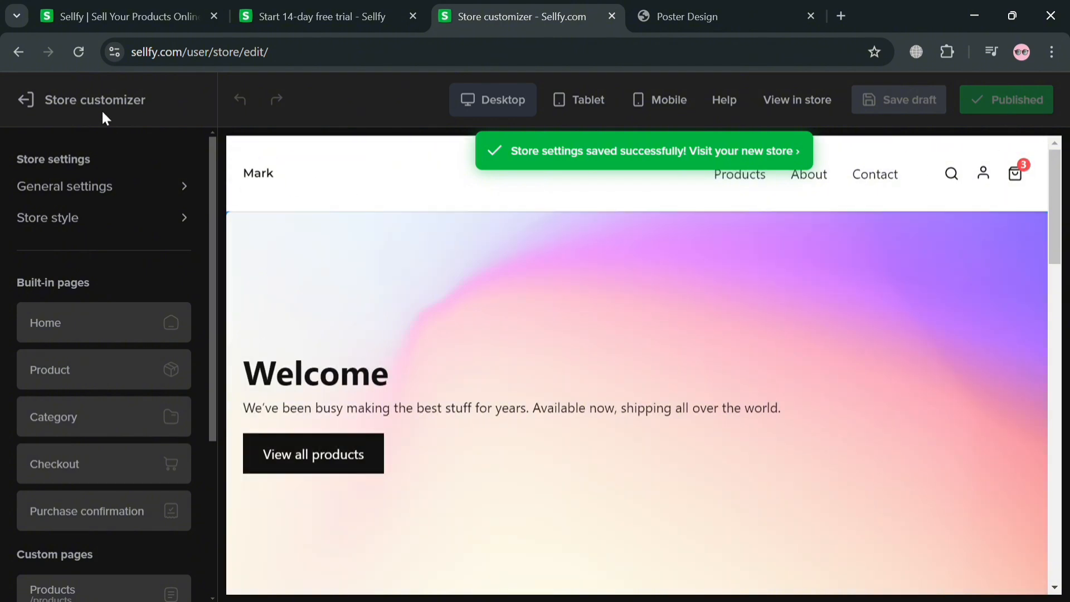
click(26, 99)
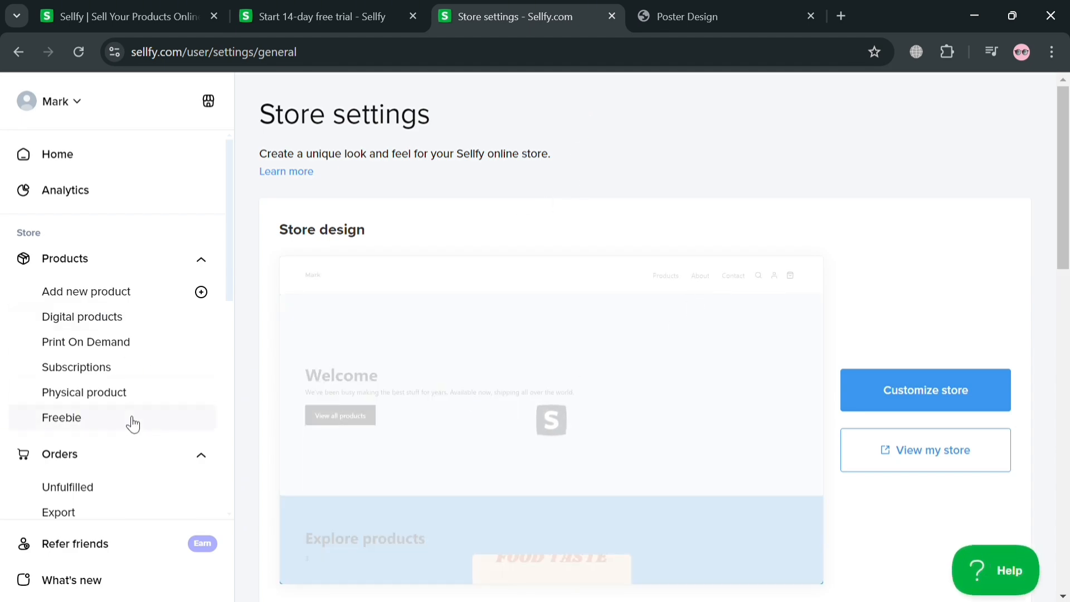
- Open the store's payment settings, and look over the Stripe and PayPal connection options
scroll(131, 427, down, 5)
scroll(131, 426, down, 3)
scroll(137, 384, up, 5)
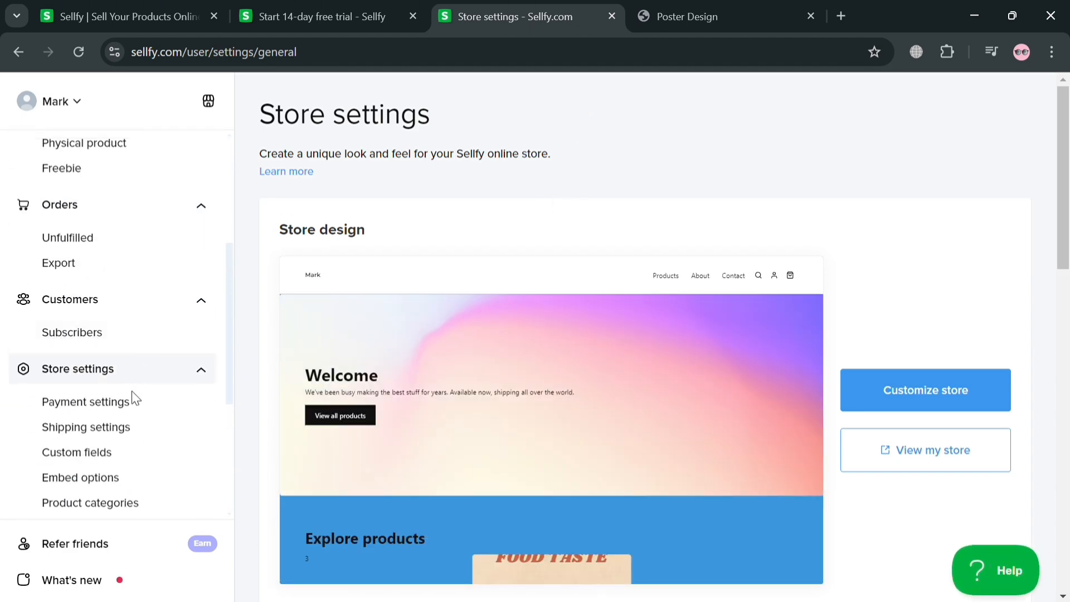
click(139, 414)
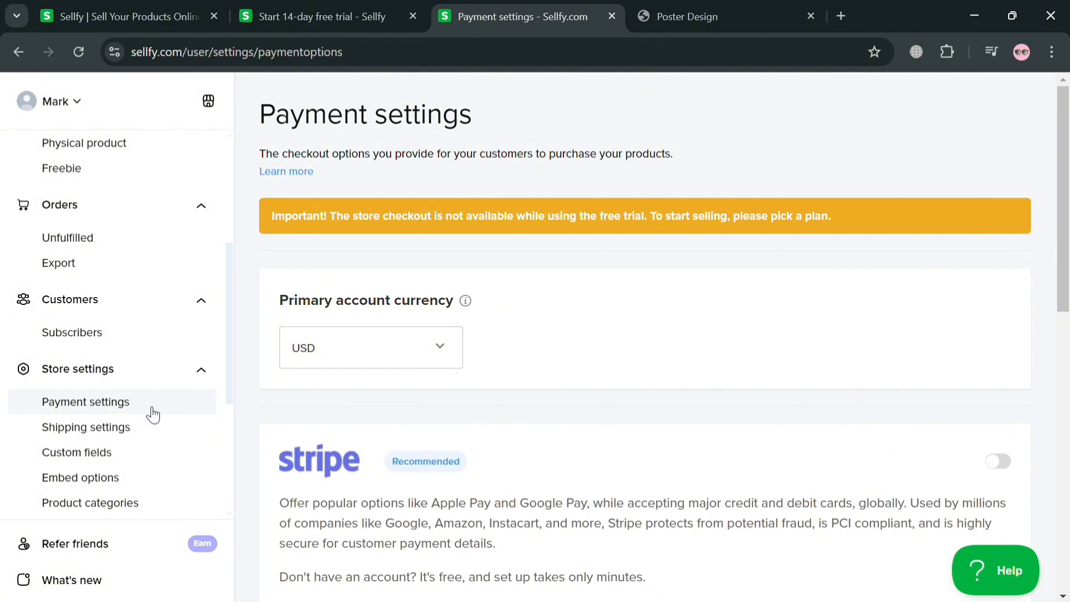
scroll(444, 270, down, 6)
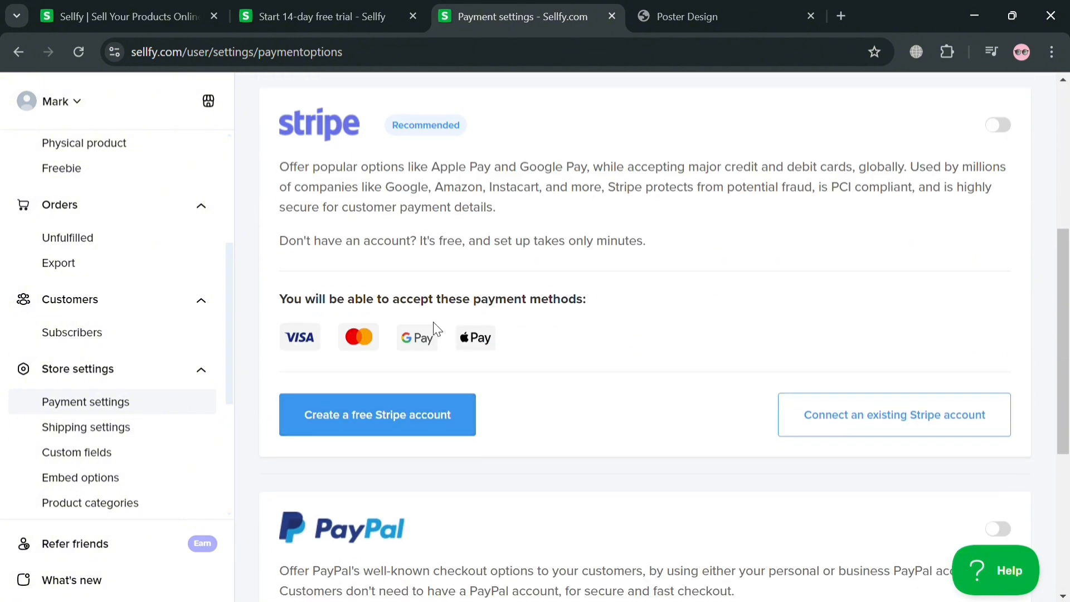
click(847, 414)
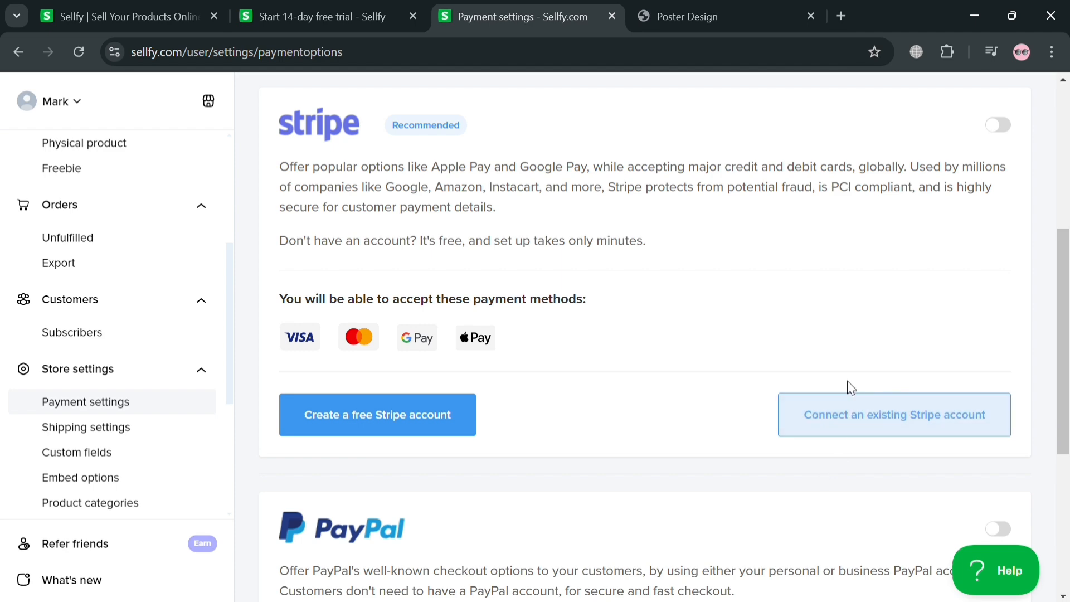
scroll(528, 401, down, 6)
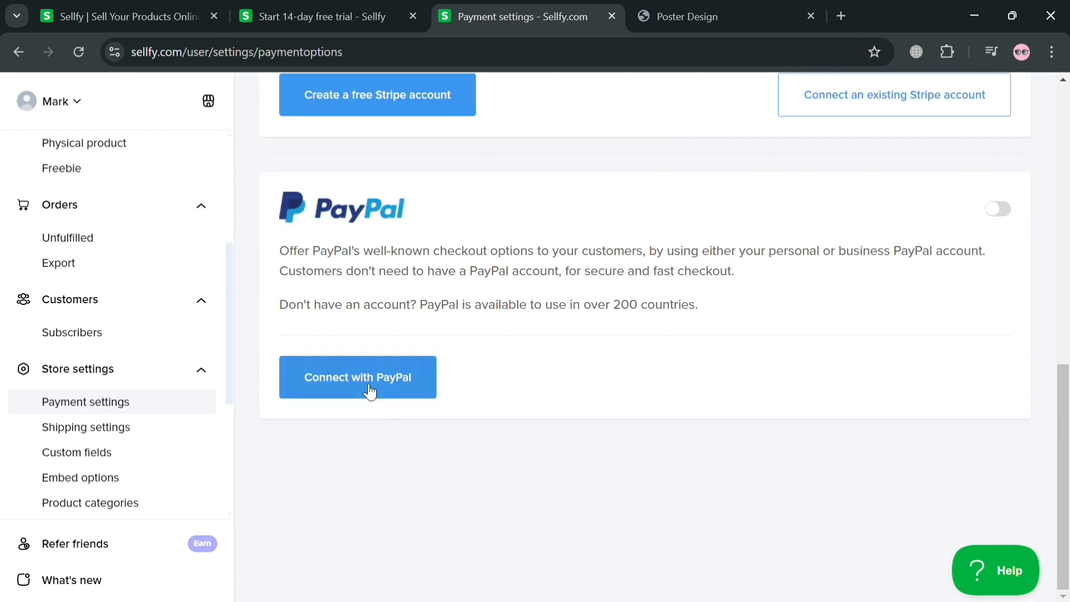
- Open the shipping settings, look over the form for a new shipping rate, and return without saving a profile
click(111, 439)
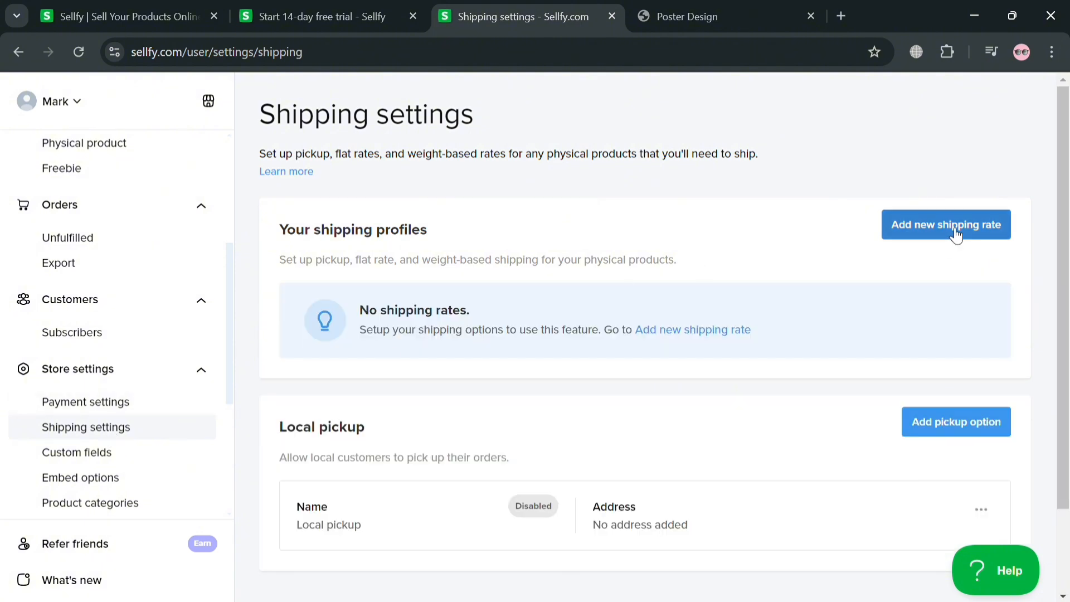
scroll(412, 530, down, 2)
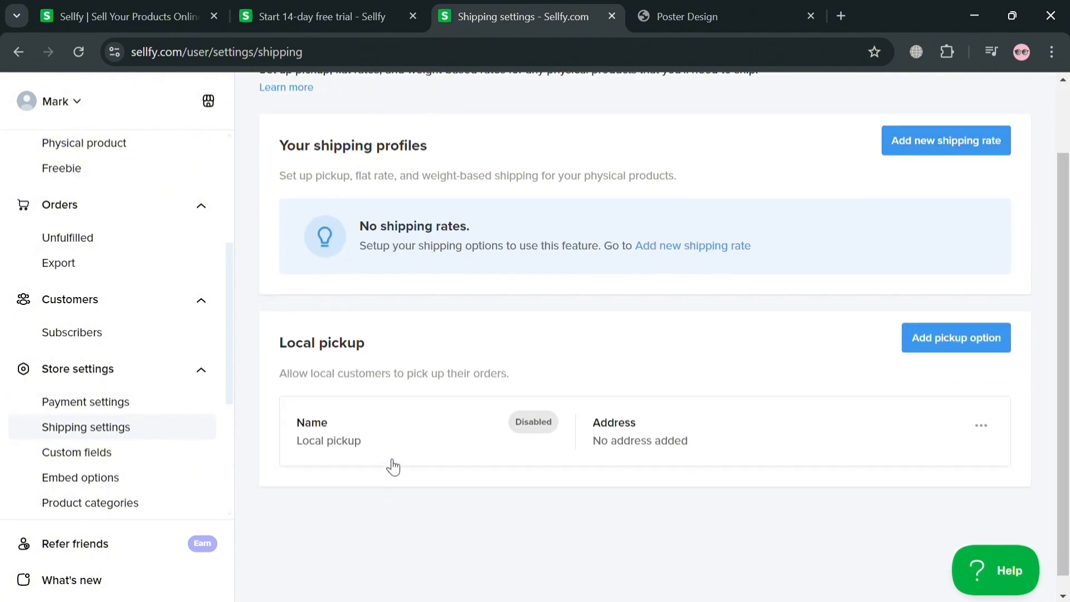
scroll(975, 317, up, 2)
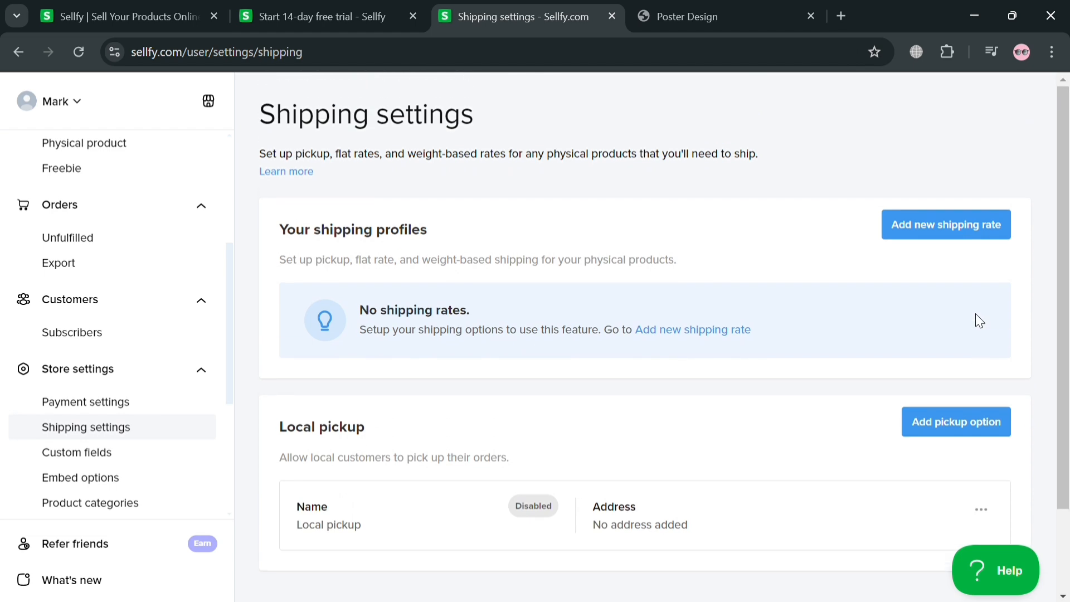
click(981, 234)
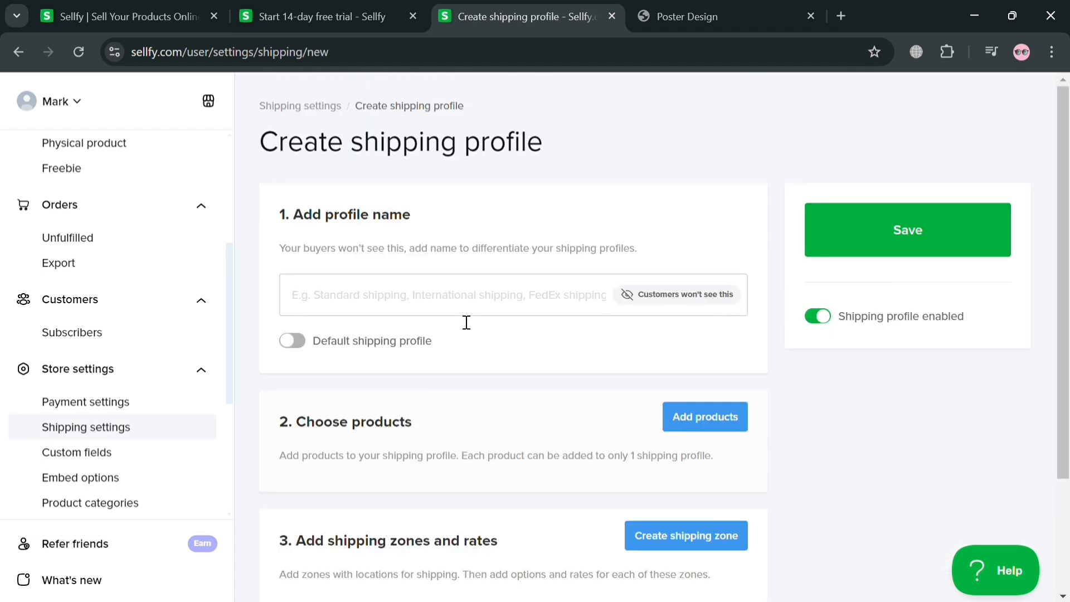
scroll(466, 322, down, 4)
scroll(515, 346, up, 2)
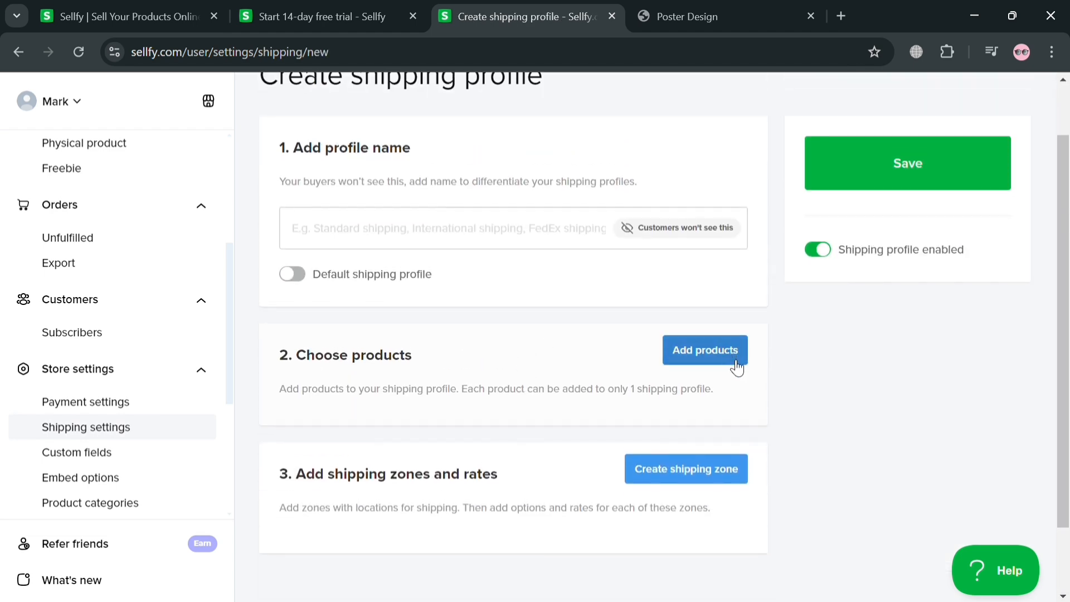
scroll(950, 176, up, 2)
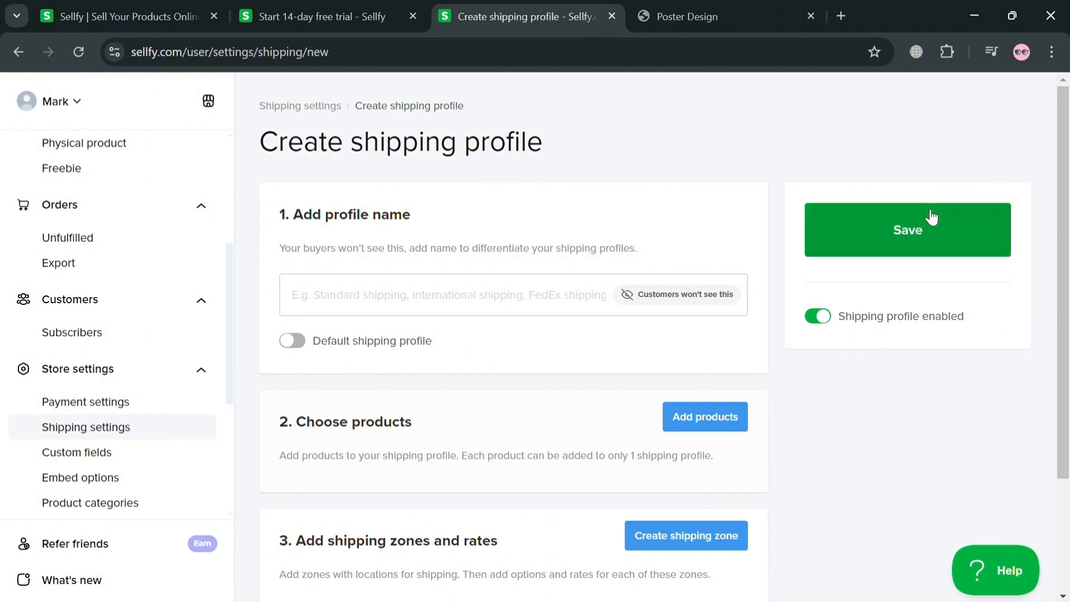
click(19, 55)
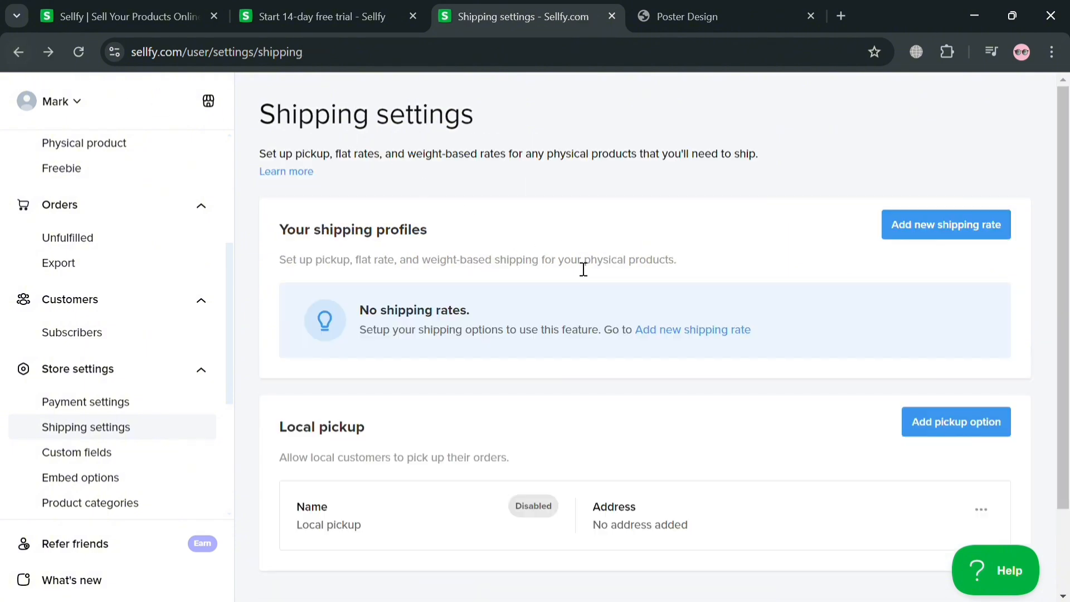
- Enable the built-in Agree to terms checkbox among the store's custom checkout fields
click(77, 452)
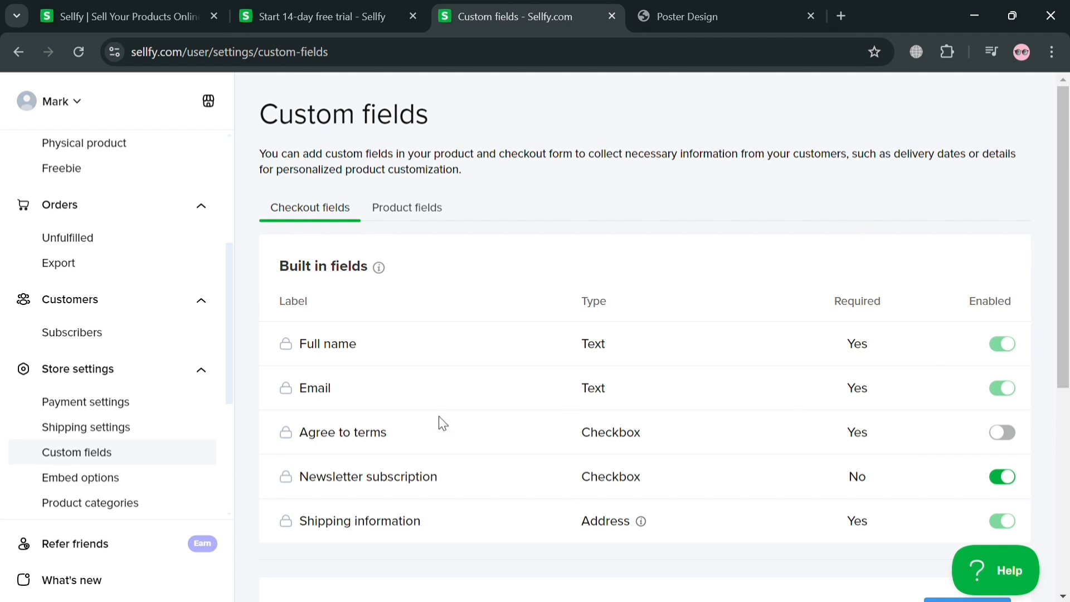
click(1017, 439)
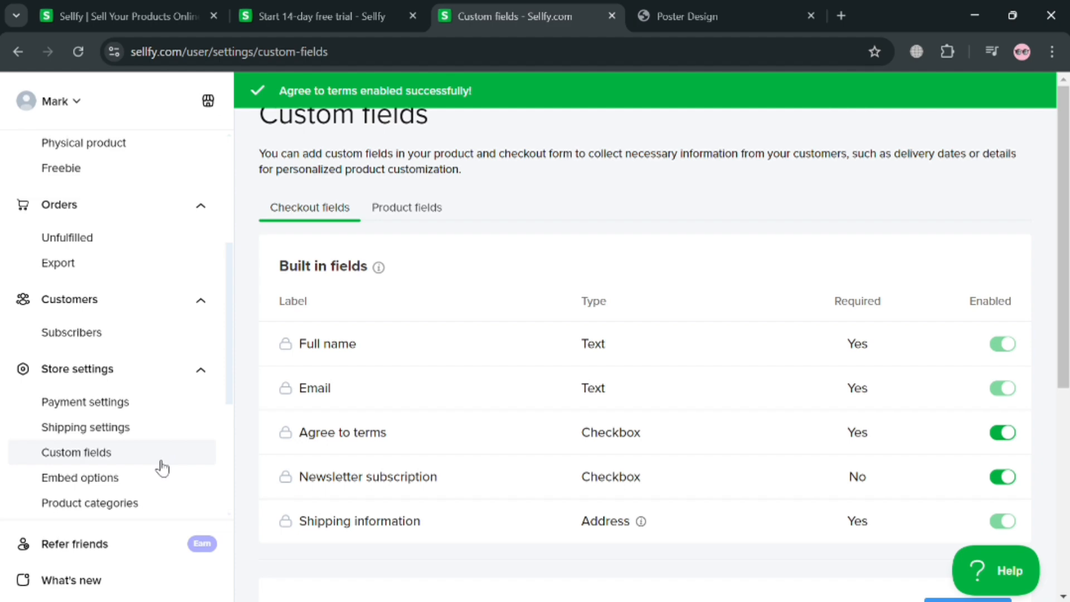
- Open the embed options, and look over the All products preview and its embed code
click(148, 477)
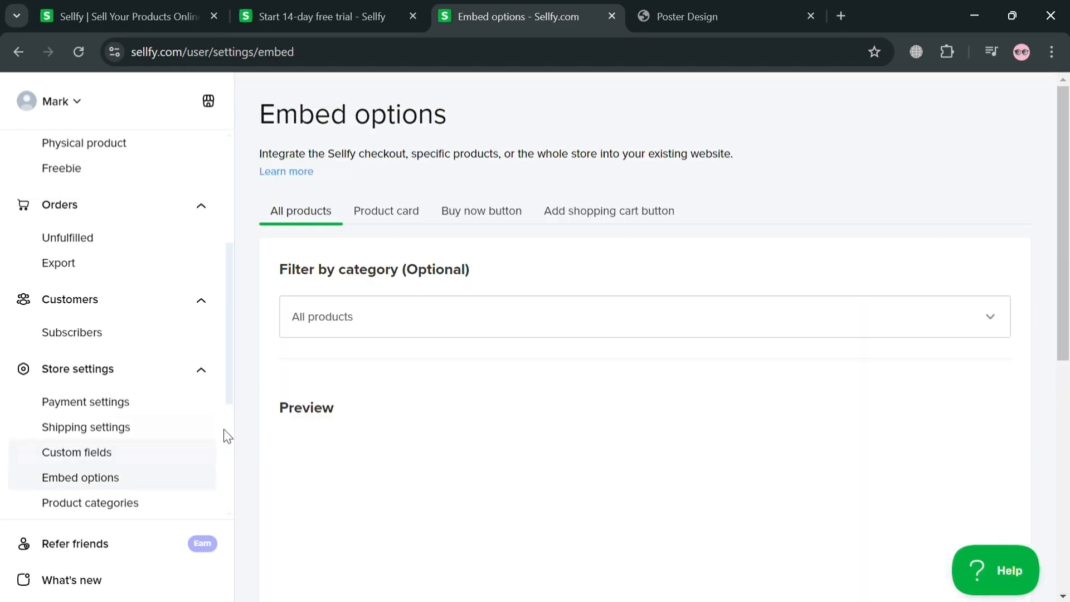
scroll(172, 484, down, 3)
scroll(381, 375, down, 3)
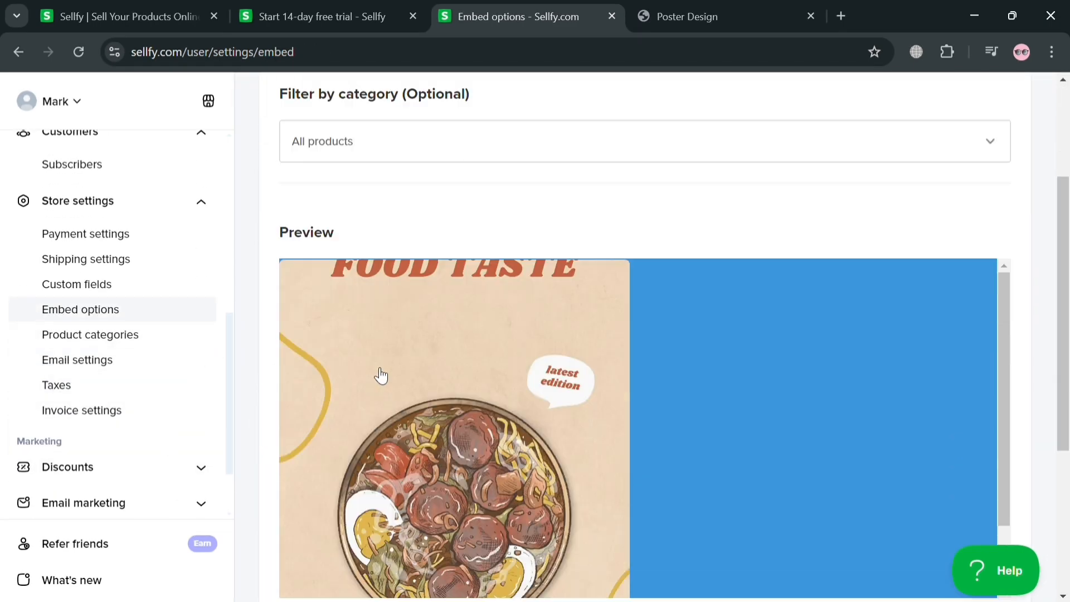
scroll(380, 375, down, 5)
scroll(390, 411, up, 1)
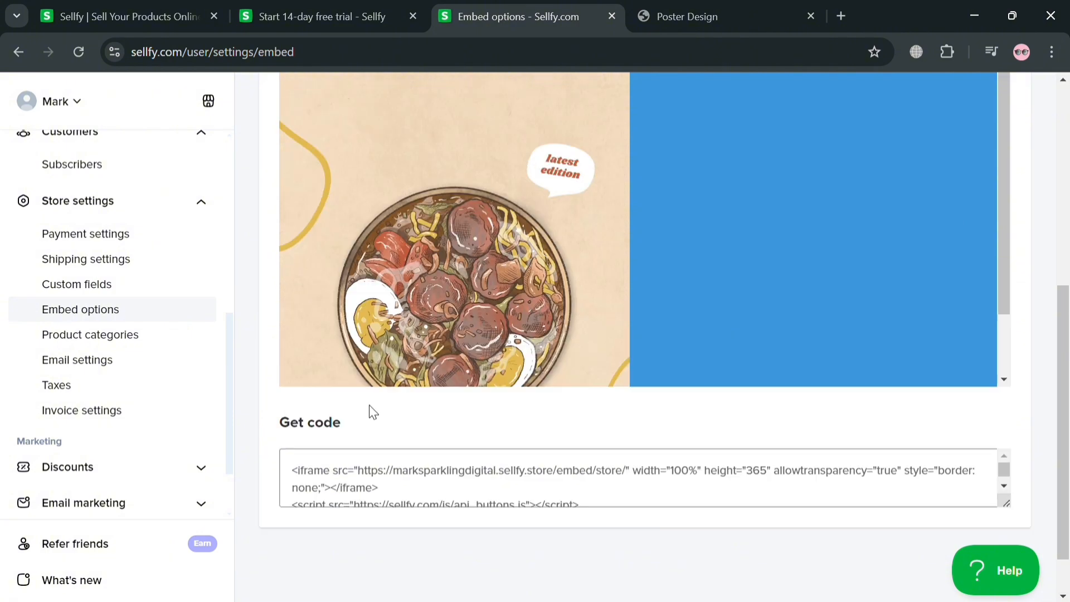
scroll(373, 412, up, 10)
- View the store's product categories, email settings, taxes and invoice settings pages
click(185, 342)
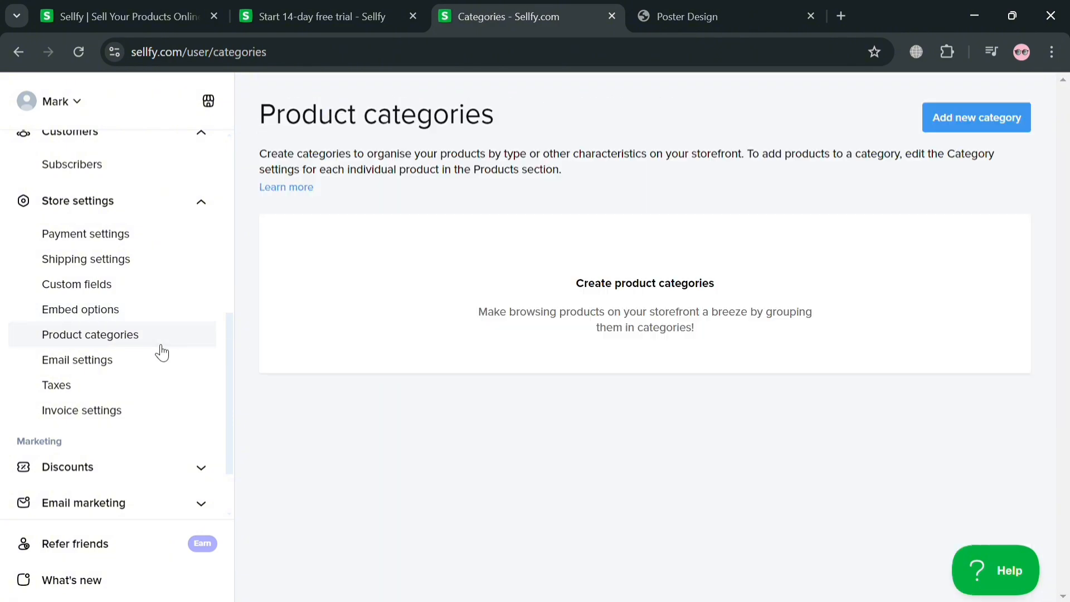
click(122, 363)
click(126, 389)
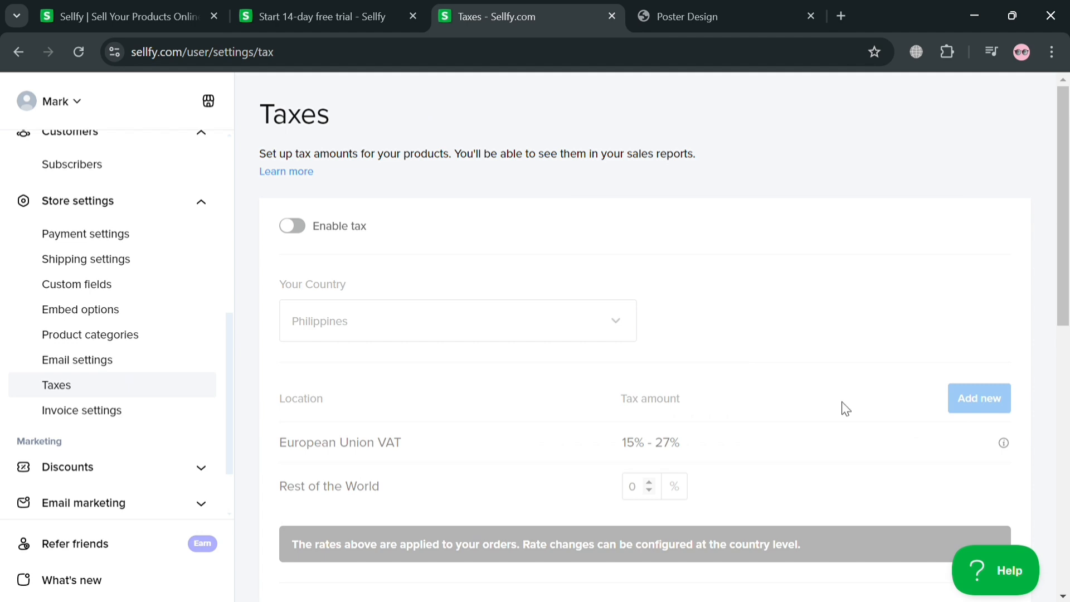
click(179, 411)
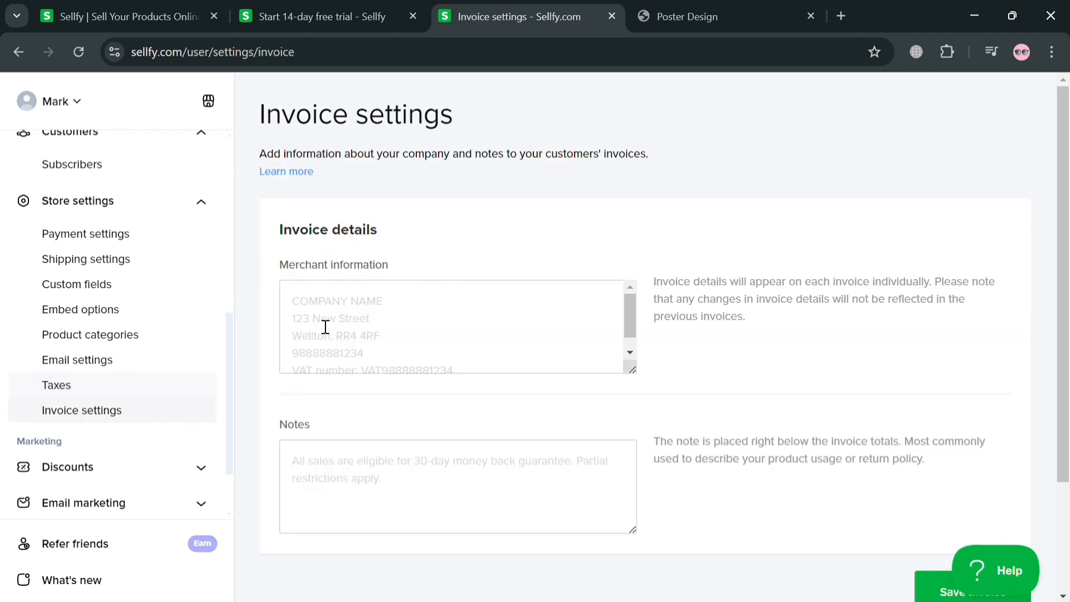
- Open the store's Coupons & discounts page from the marketing section
scroll(138, 331, down, 2)
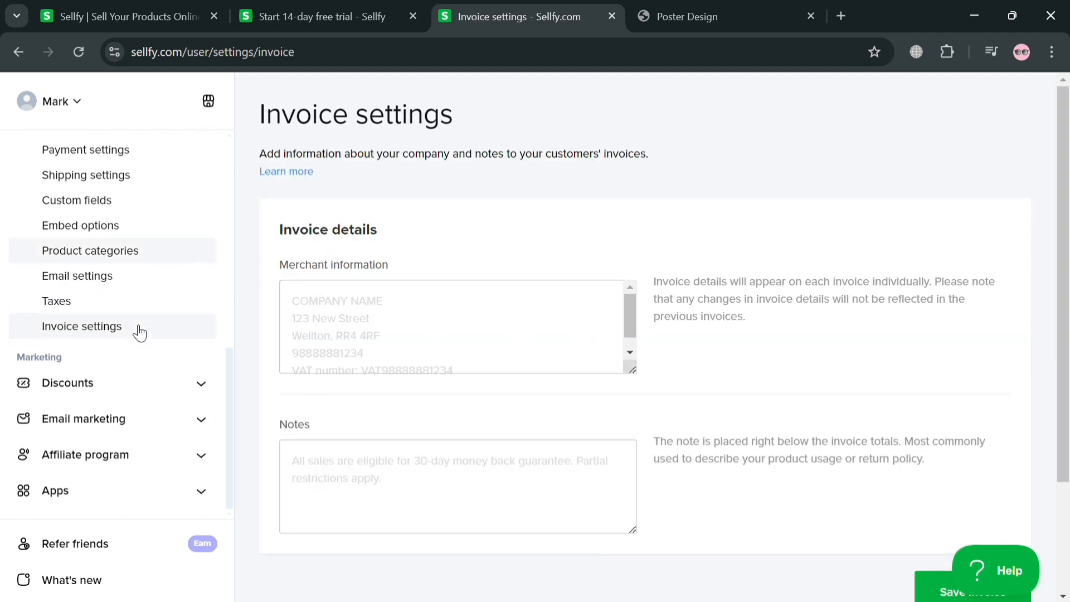
click(199, 384)
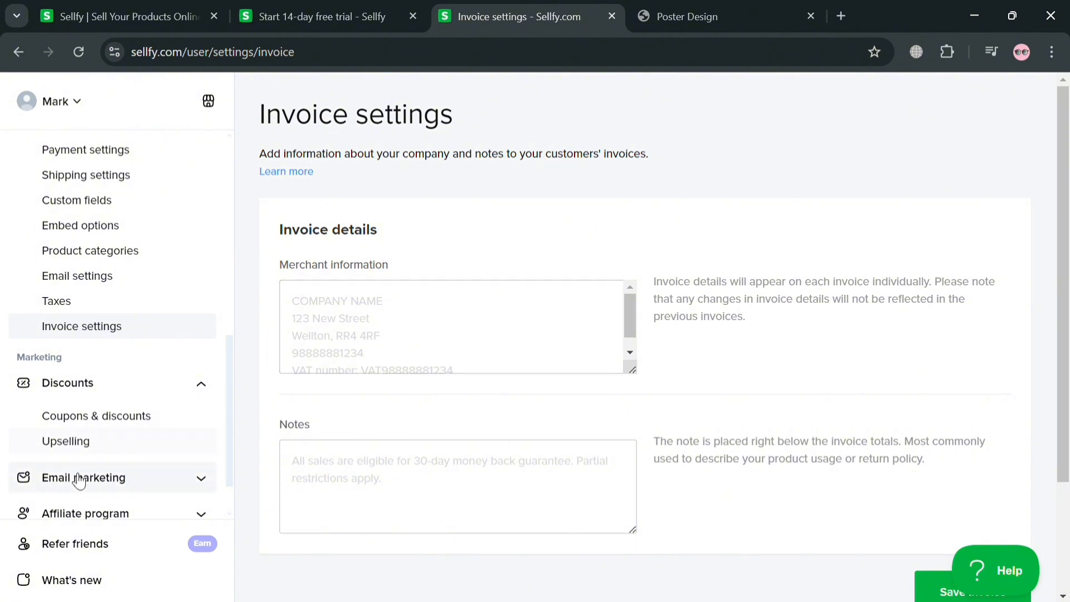
click(78, 427)
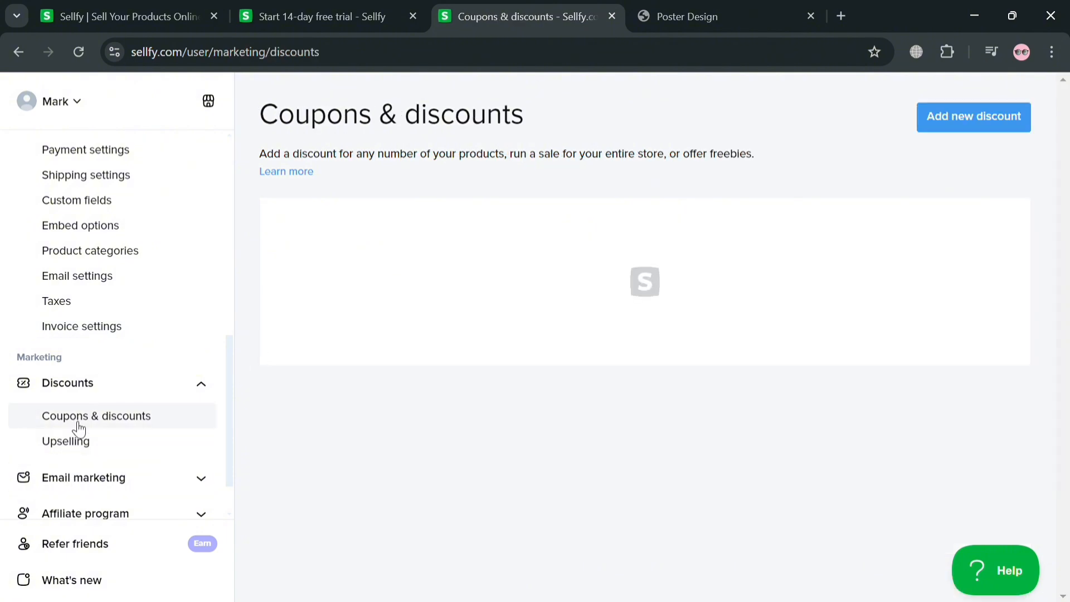
- View the store's Email marketing overview and the Affiliate program page in the marketing section
scroll(134, 426, down, 1)
click(142, 417)
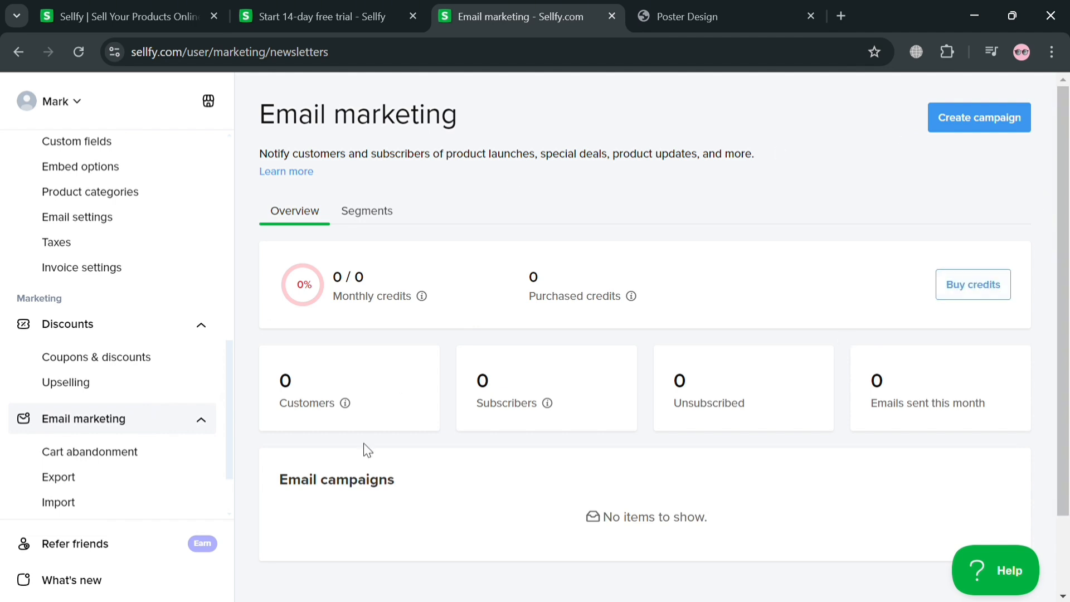
scroll(199, 480, down, 2)
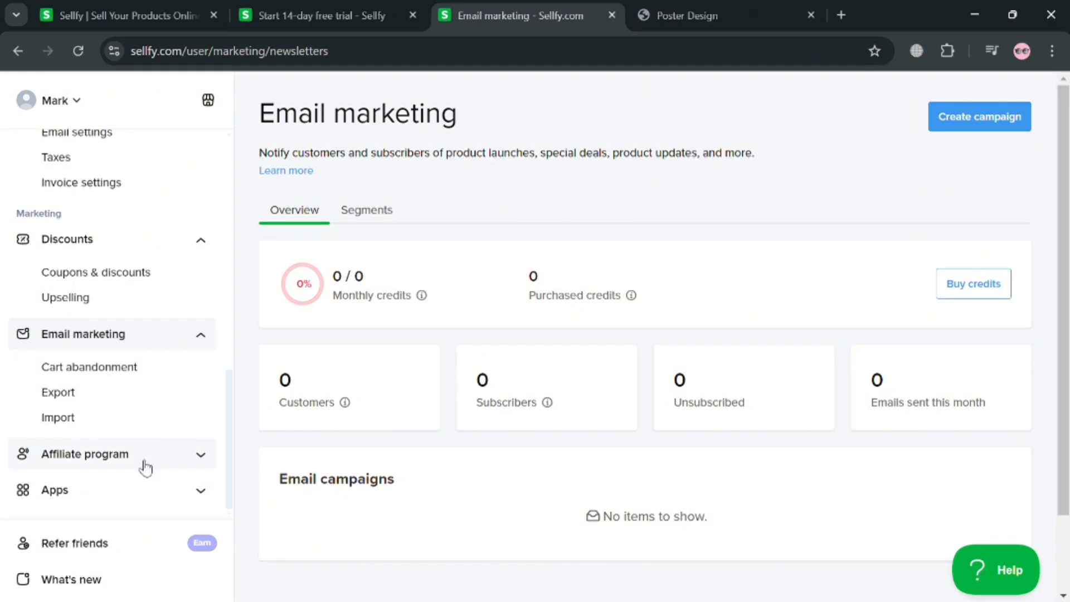
click(145, 468)
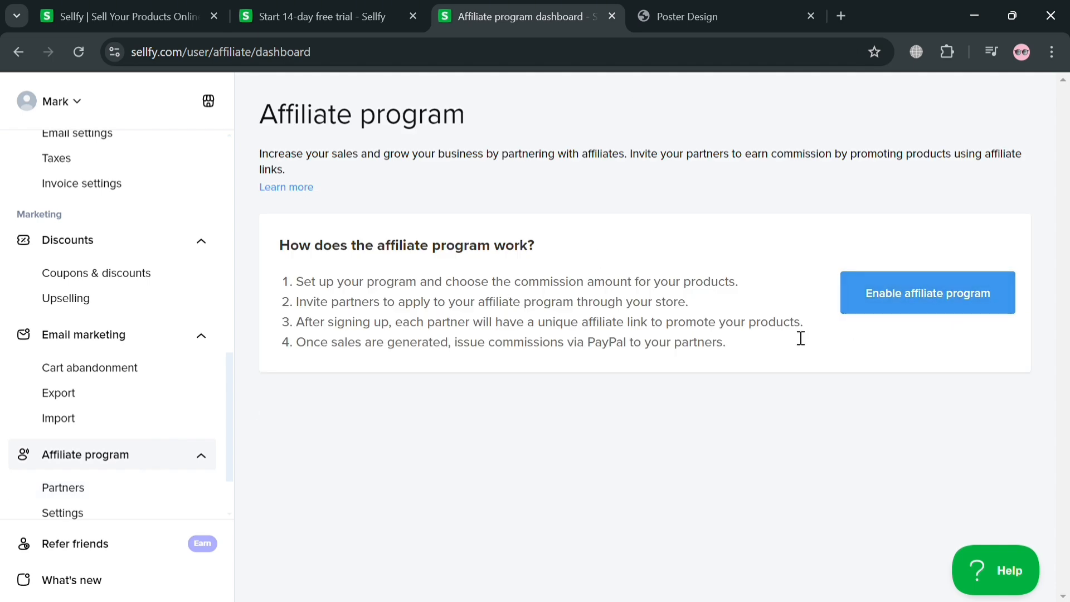
scroll(131, 476, down, 3)
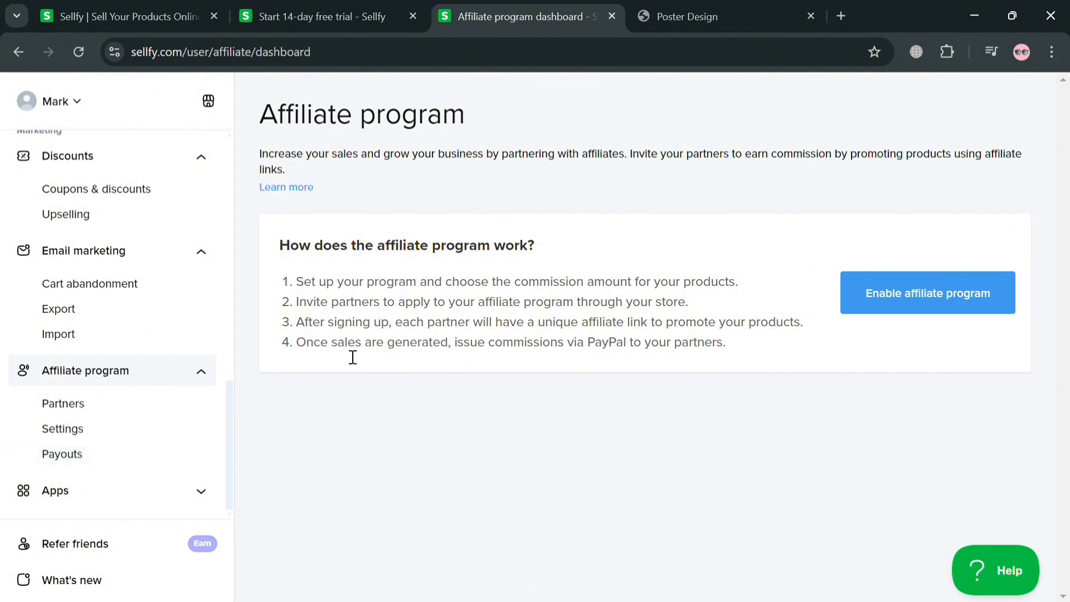
- Open the store's list of digital products
scroll(148, 382, up, 10)
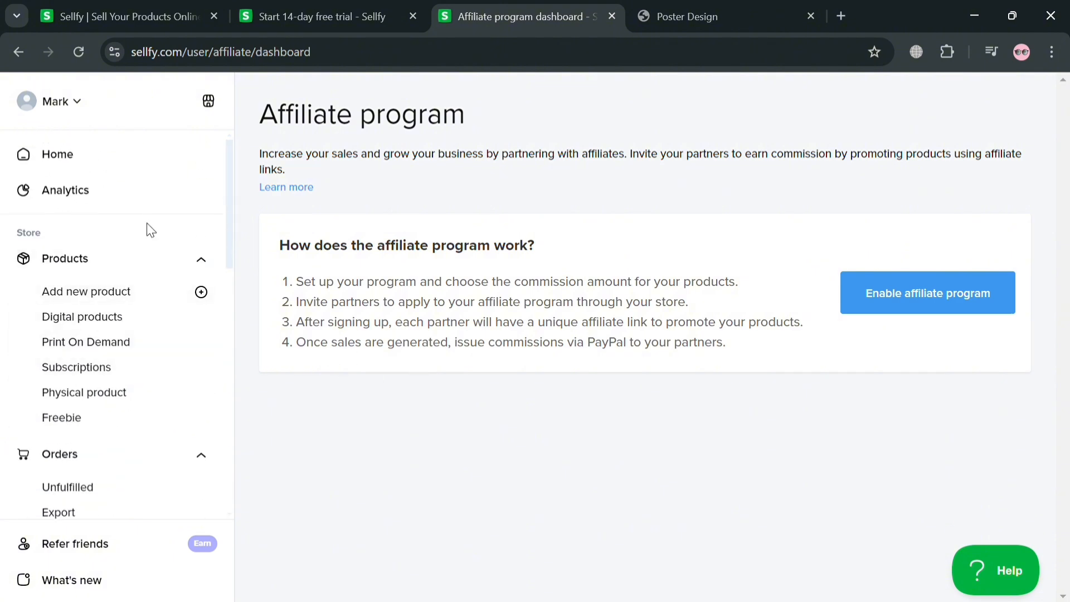
click(149, 318)
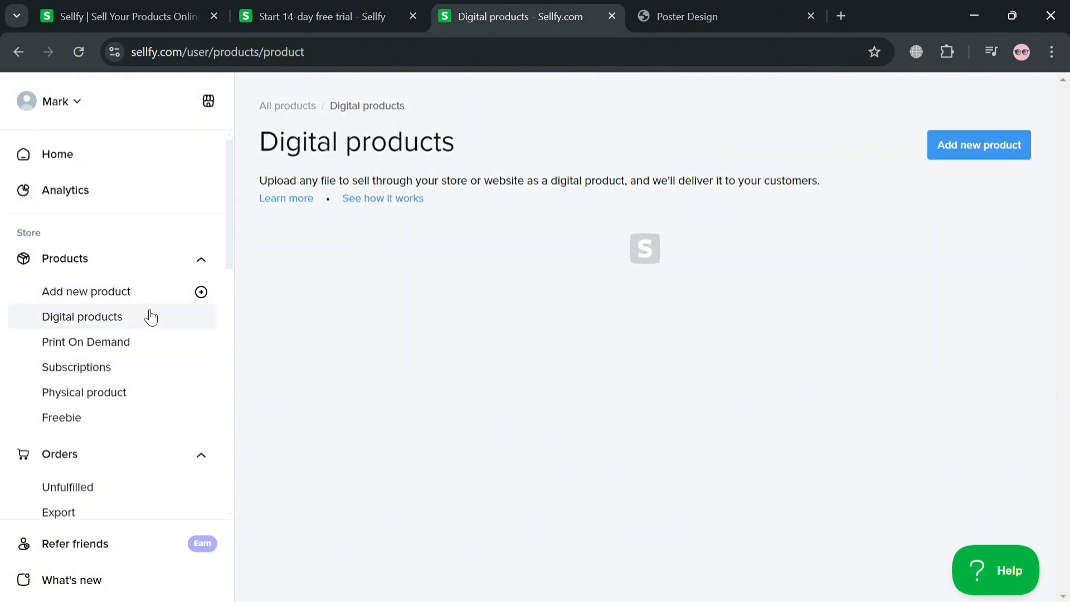